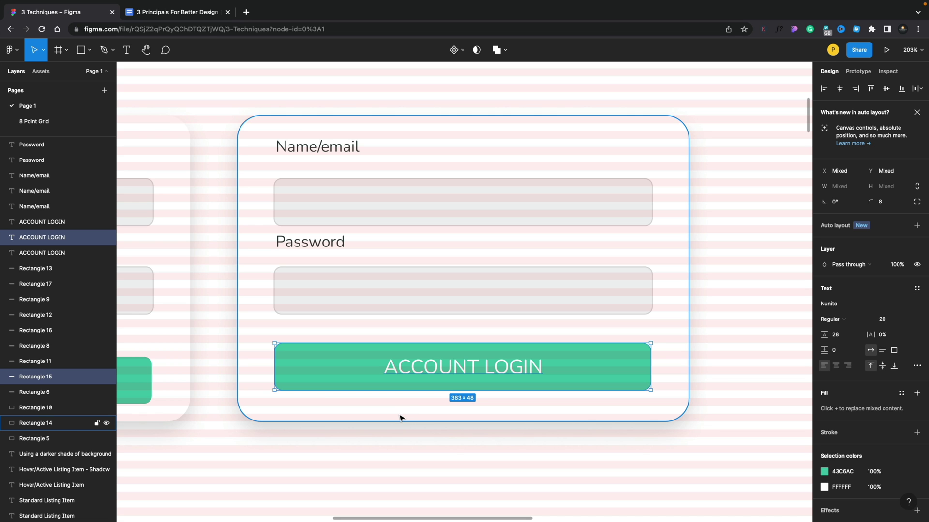
Move the Name/email label on the second login card down 3 px to Y -1360
click(232, 154)
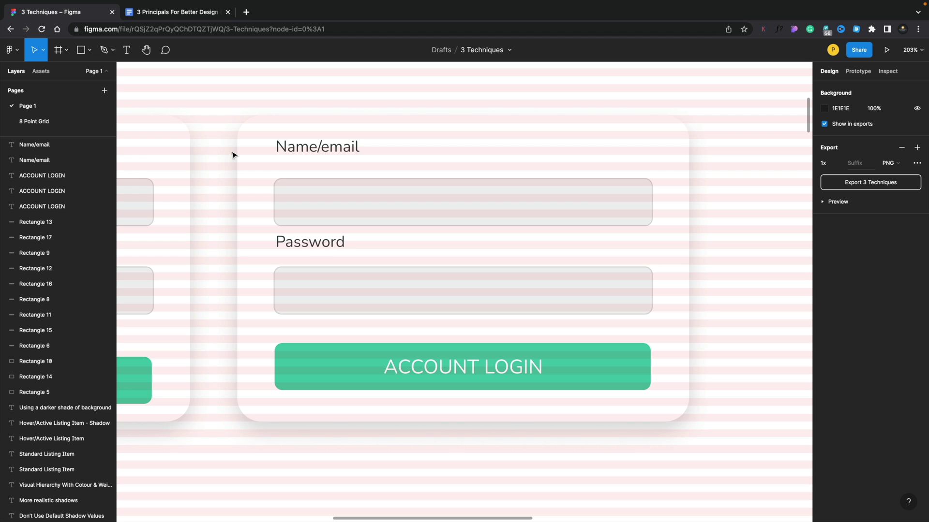
click(305, 150)
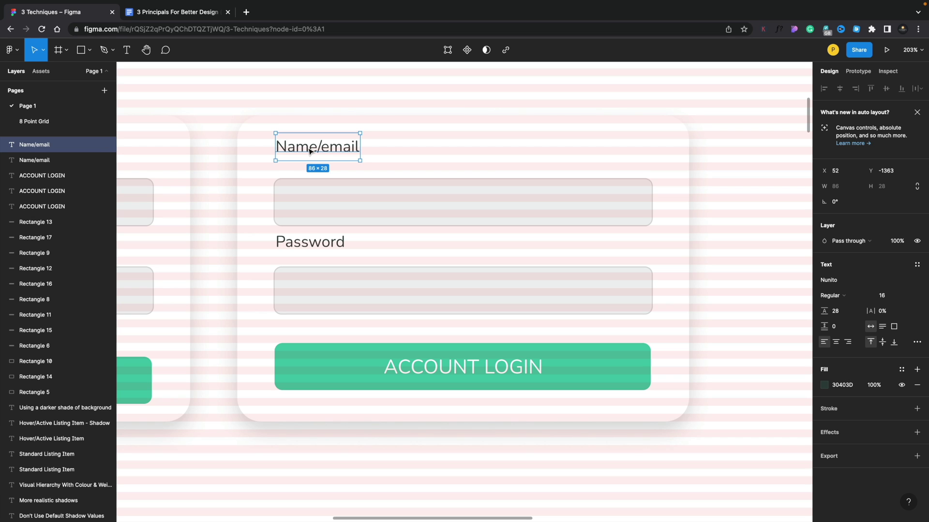
drag(310, 151, 310, 152)
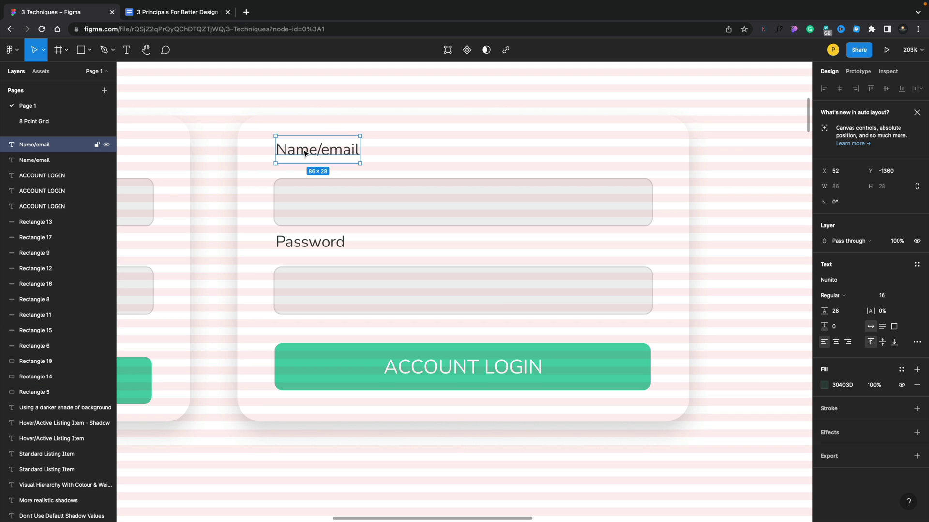
click(221, 162)
Hide the MacBook Pro 16" - 1 frame's layout grid to view the login form without it, and show it again
scroll(91, 480, down, 8)
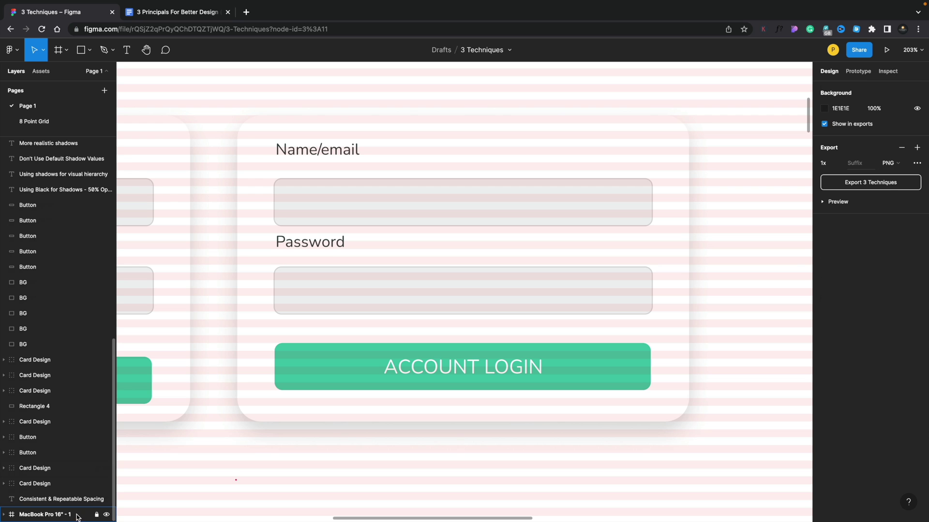
click(78, 517)
click(901, 297)
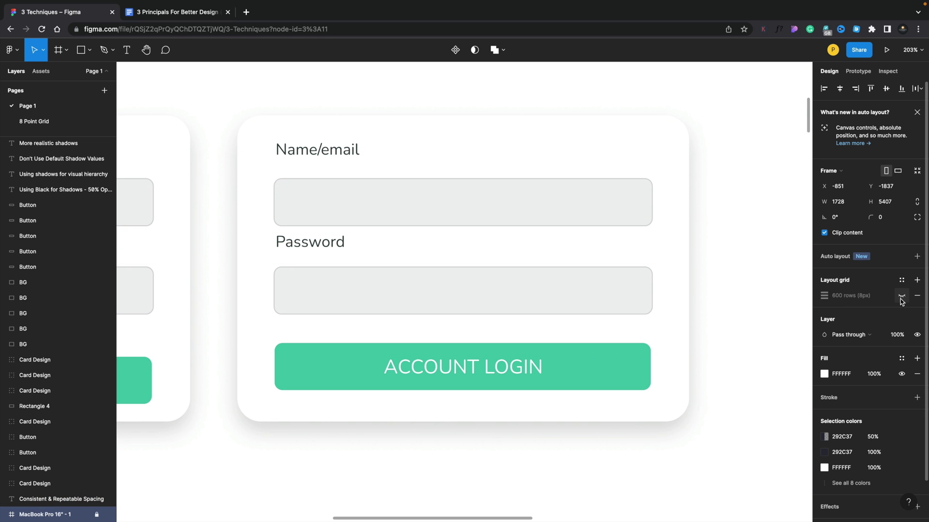
click(901, 296)
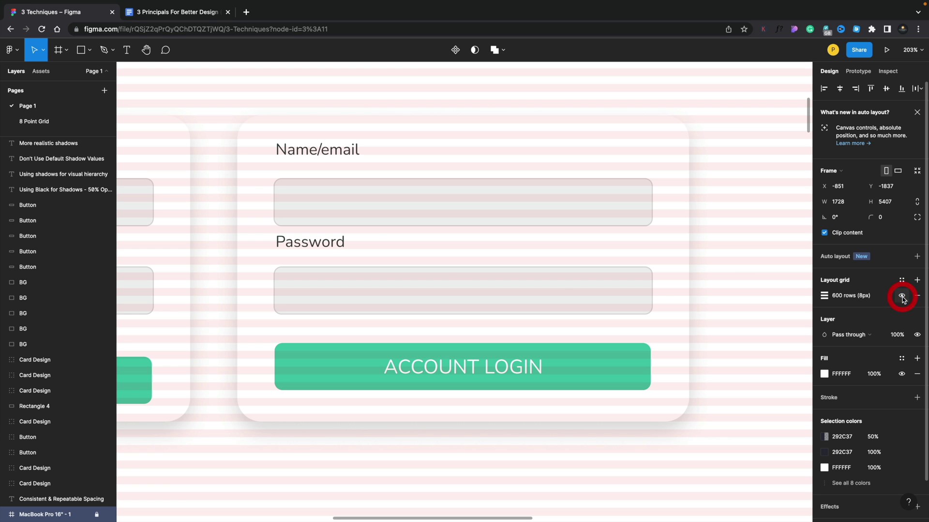
Move the input field below the Name/email label up to Y -1333 on the second login card
click(317, 202)
click(318, 201)
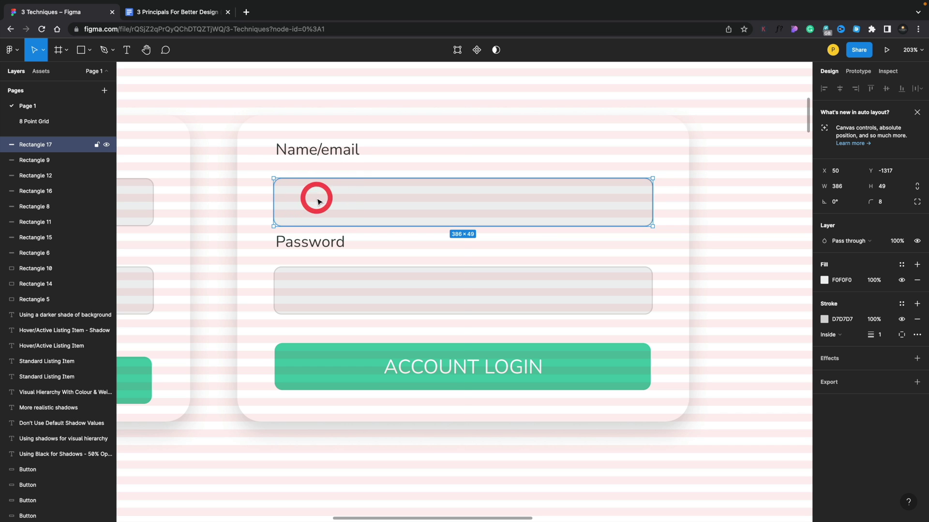
key(shift+Up)
key(shift+Up)
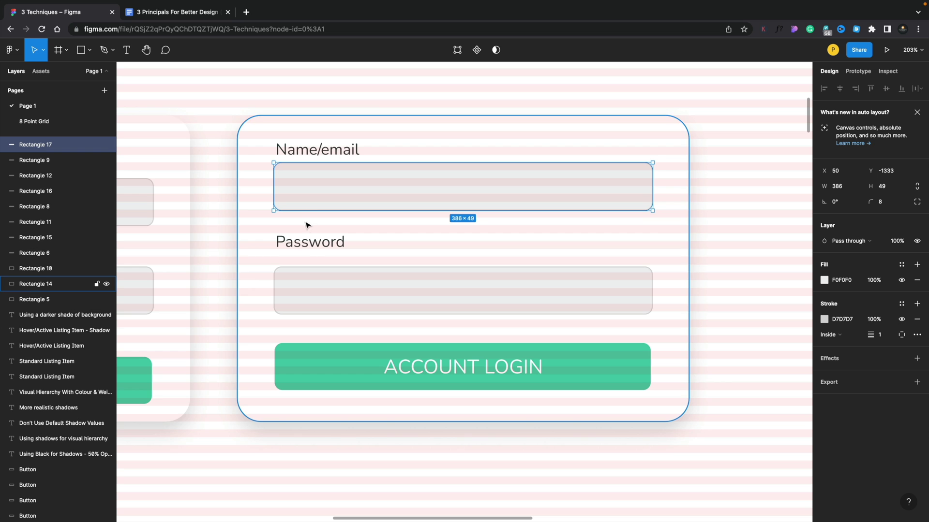
Move the Password label down to Y -1264 and its input field up to Y -1237
drag(311, 241, 312, 245)
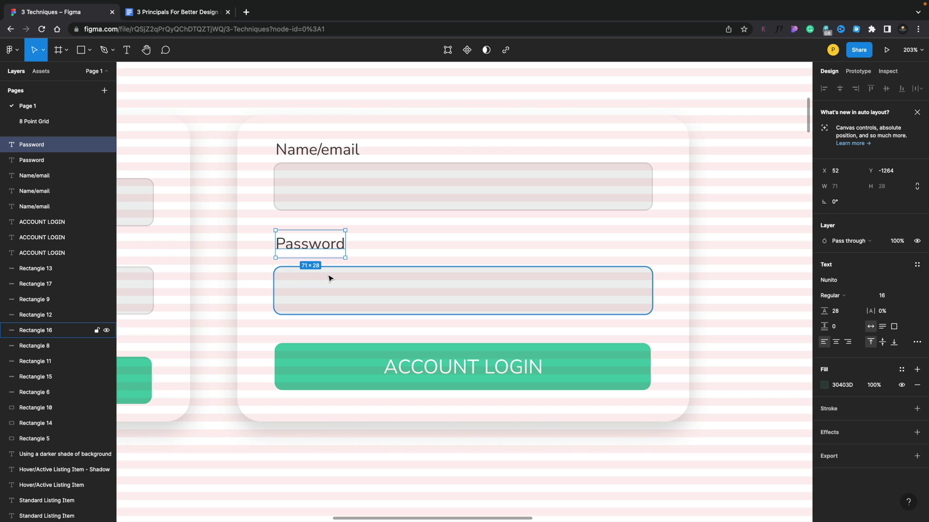
drag(329, 278, 328, 277)
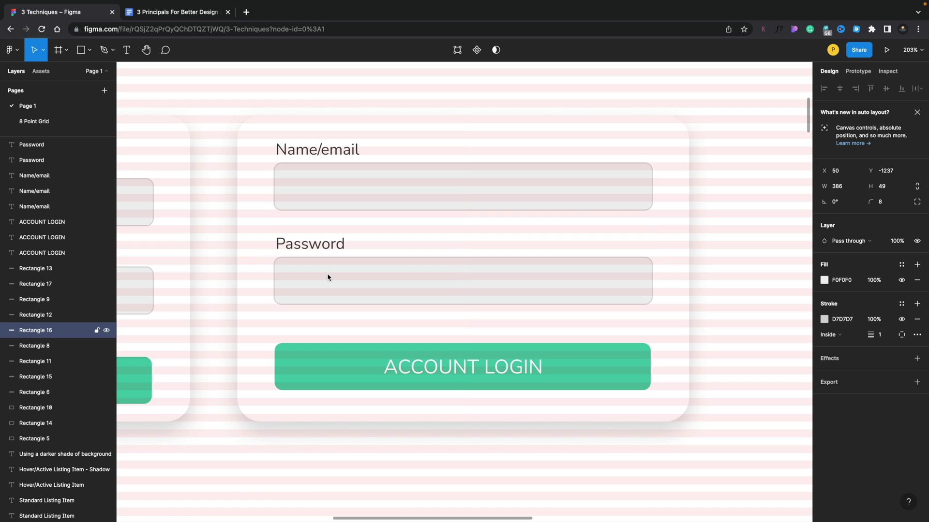
Hide the layout grid of the MacBook Pro 16" - 1 frame
click(213, 268)
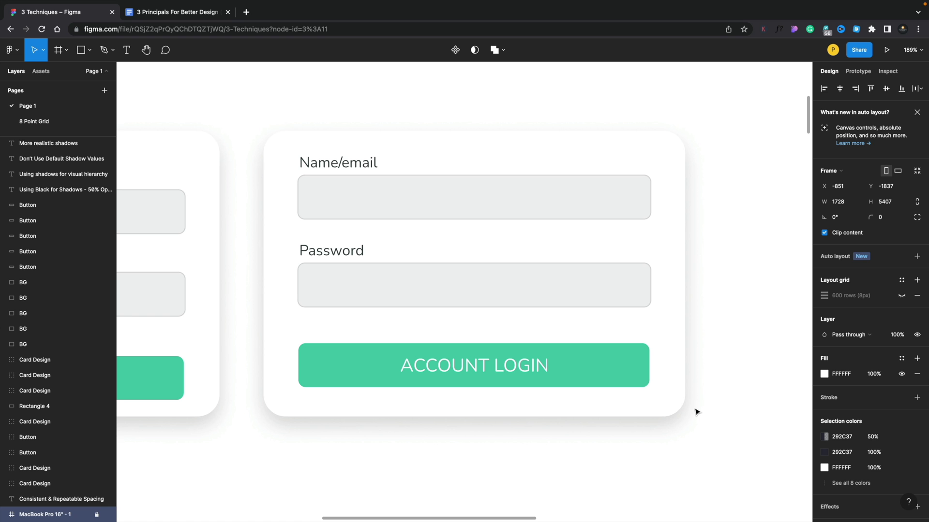
scroll(663, 409, down, 5)
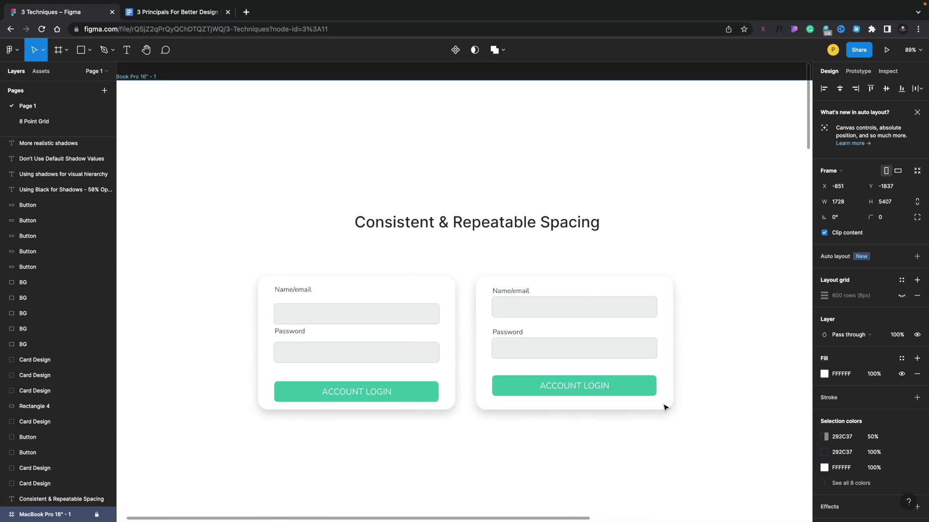
scroll(664, 408, down, 3)
click(521, 409)
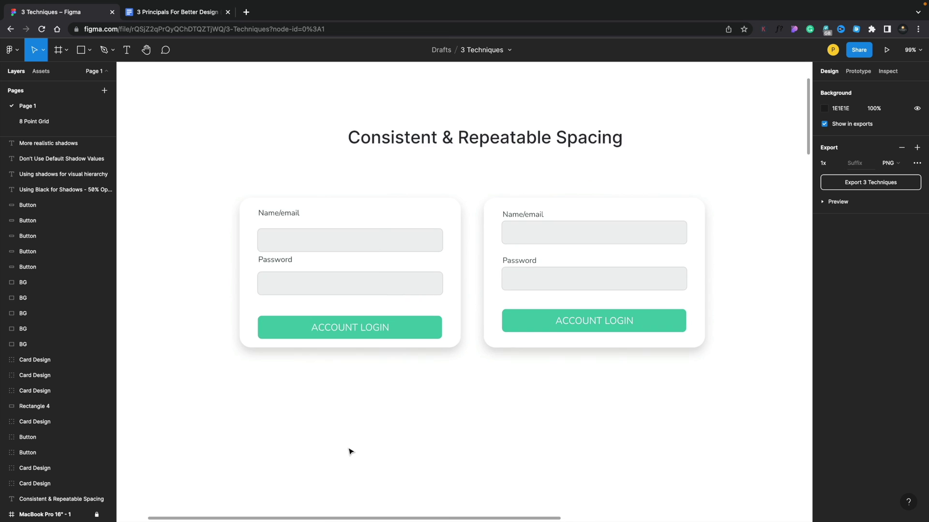
Narrow the second login card's background from both sides to 424 × 312
scroll(350, 452, up, 5)
scroll(350, 452, right, 3)
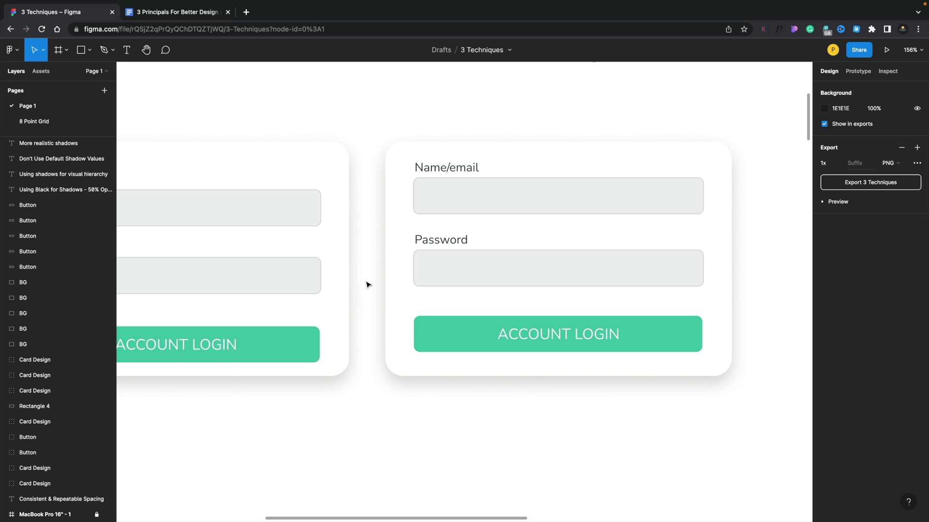
click(386, 270)
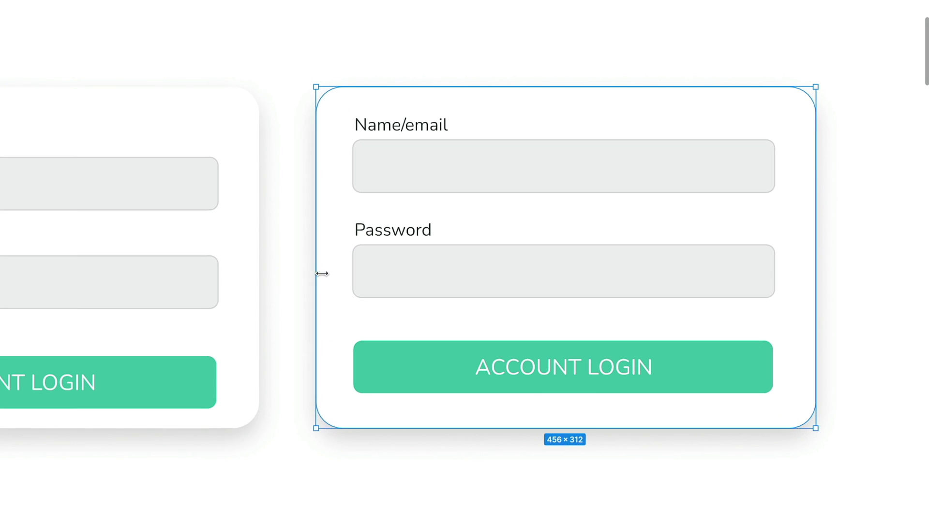
drag(322, 274, 329, 274)
drag(815, 264, 797, 265)
click(798, 265)
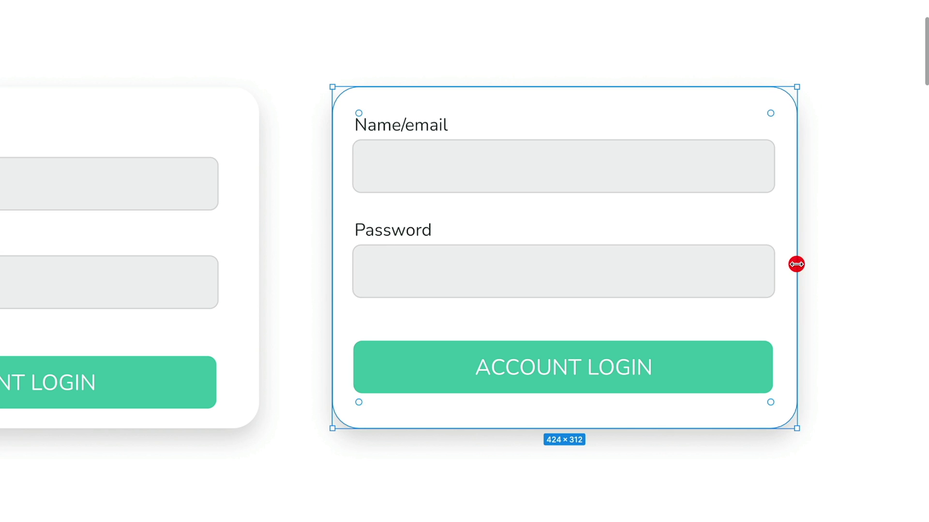
click(627, 520)
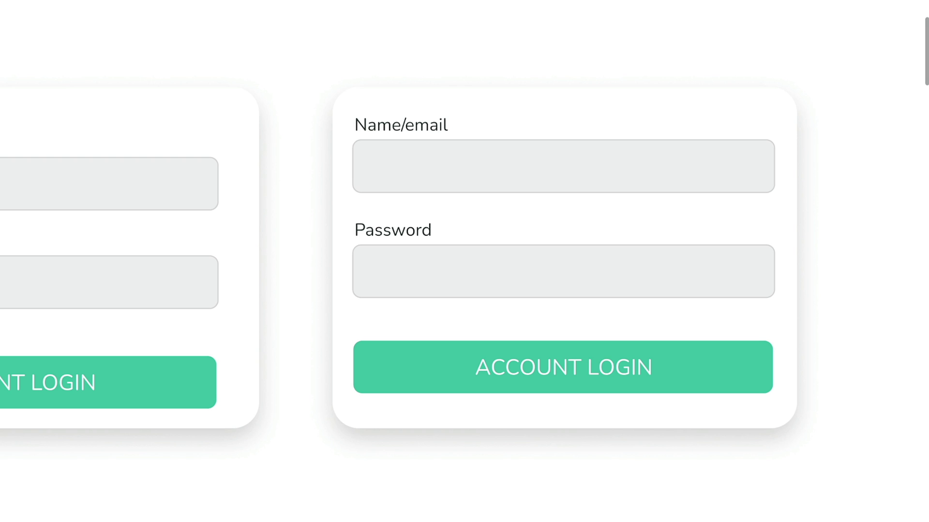
Widen the second login card's background to 460 × 312
click(522, 115)
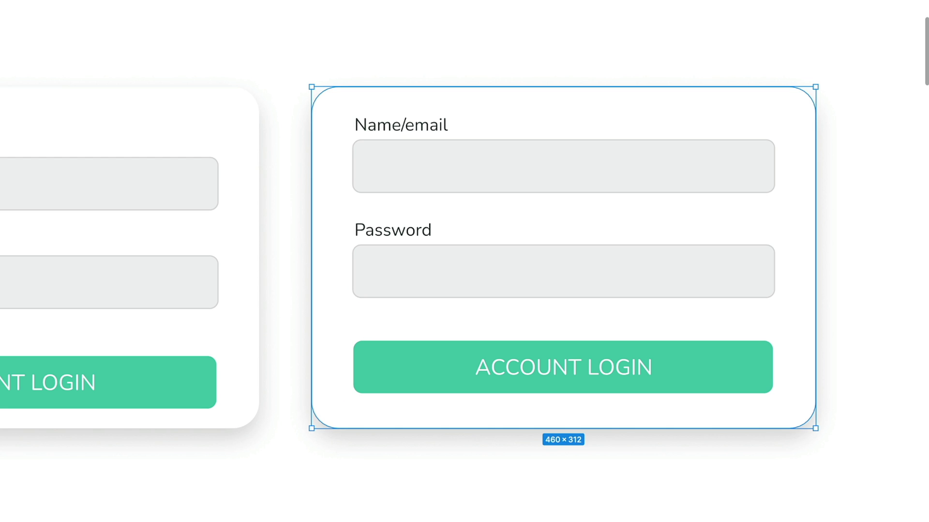
click(312, 517)
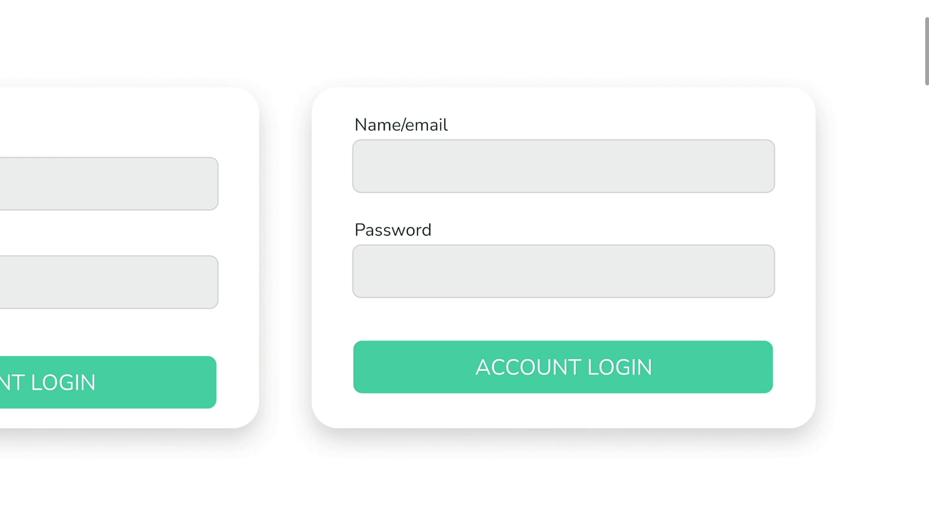
click(338, 417)
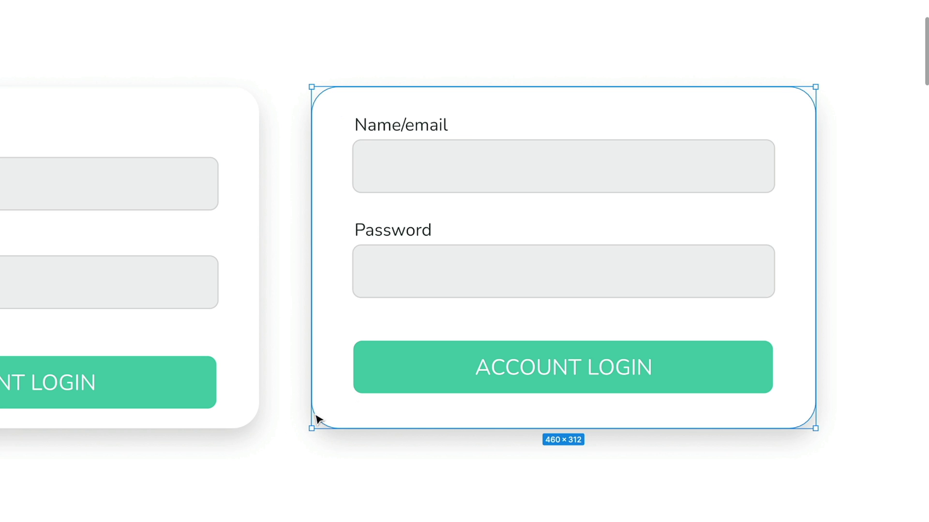
Increase the corner rounding of the ACCOUNT LOGIN button on the second login card
click(375, 389)
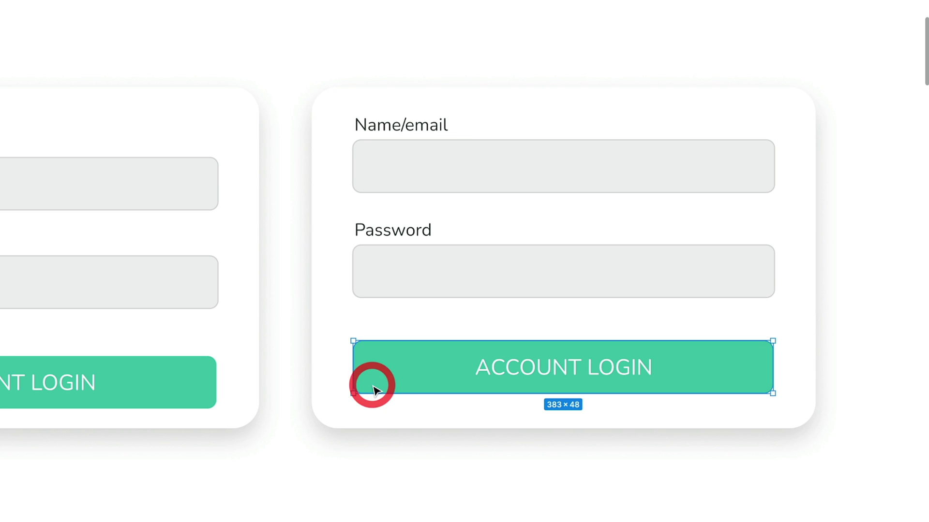
double_click(402, 370)
click(340, 459)
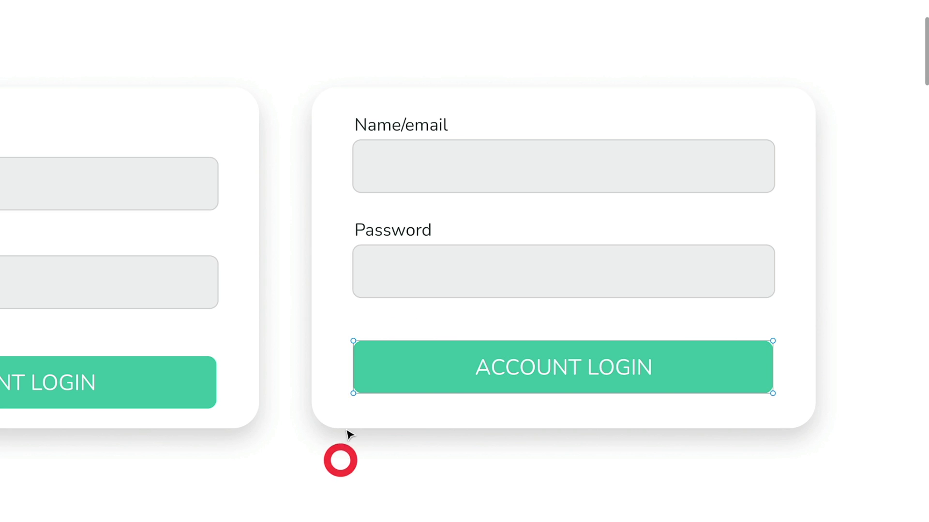
click(361, 376)
click(367, 501)
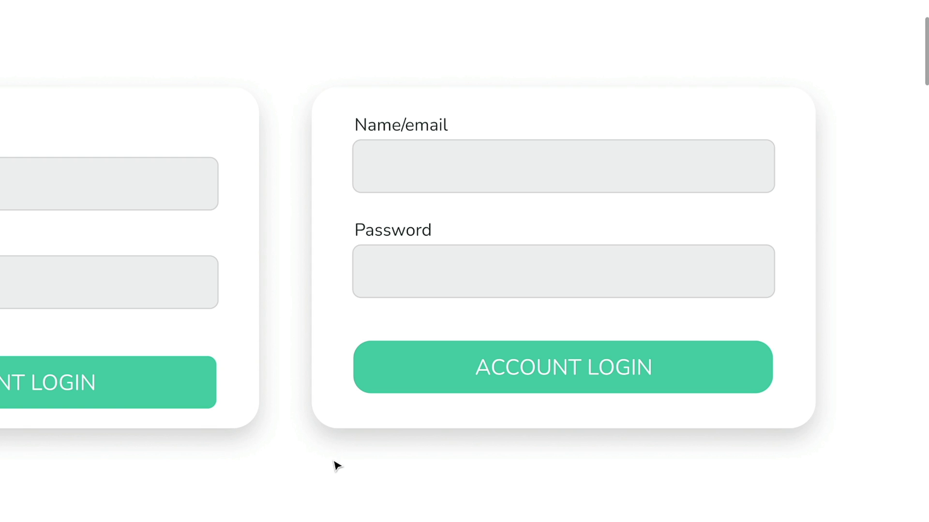
Round the second card's ACCOUNT LOGIN button further into a full pill shape
click(373, 368)
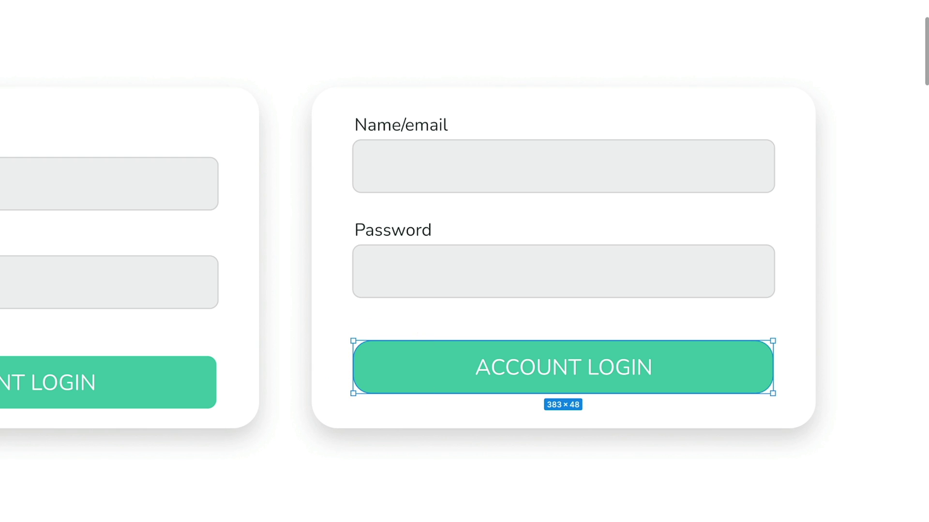
key(Escape)
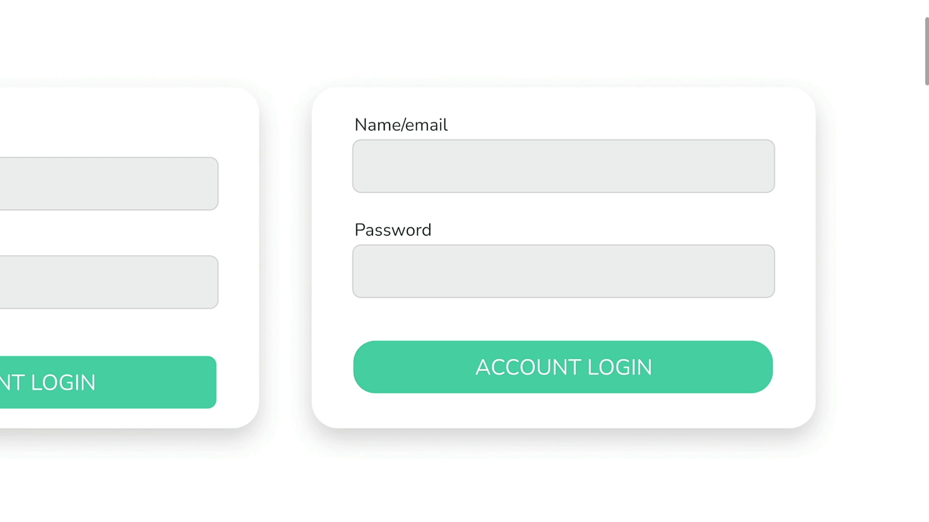
click(518, 508)
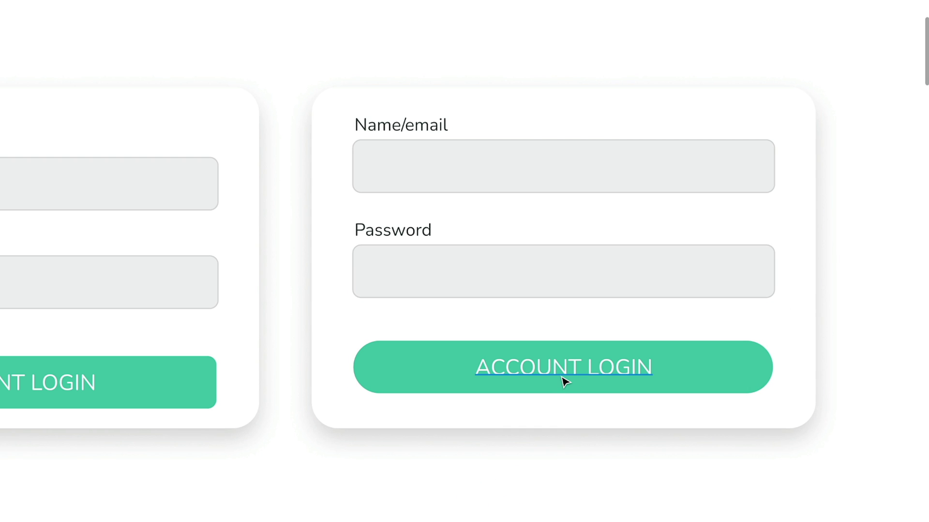
Set the corner radius of the second card's ACCOUNT LOGIN button to 16
click(431, 375)
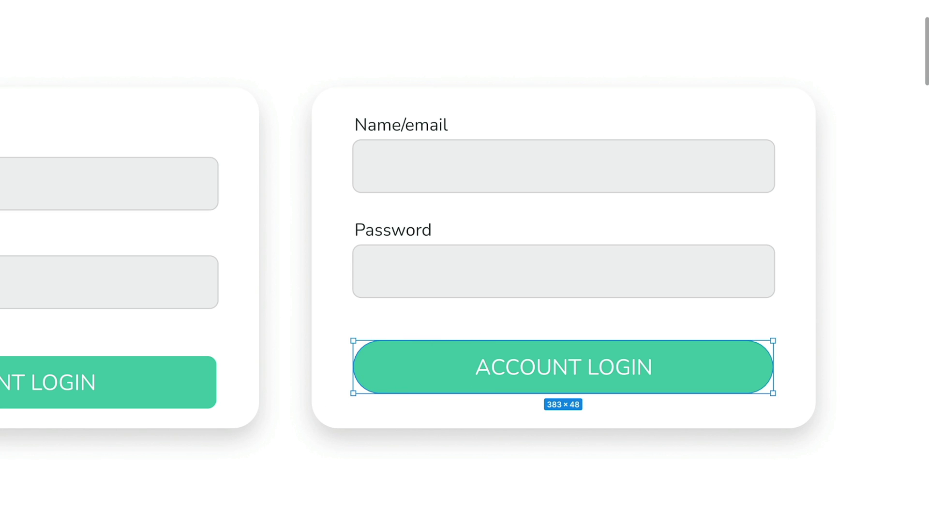
key(2)
key(Escape)
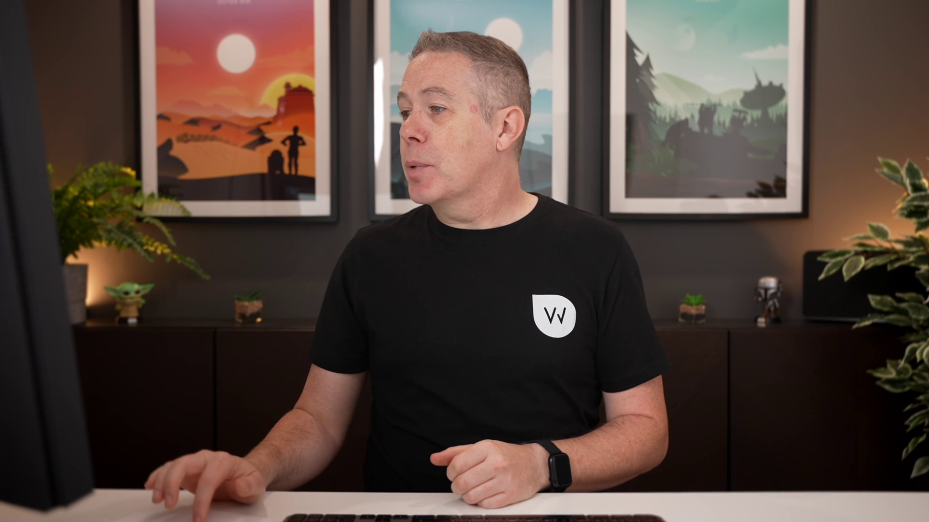
click(431, 347)
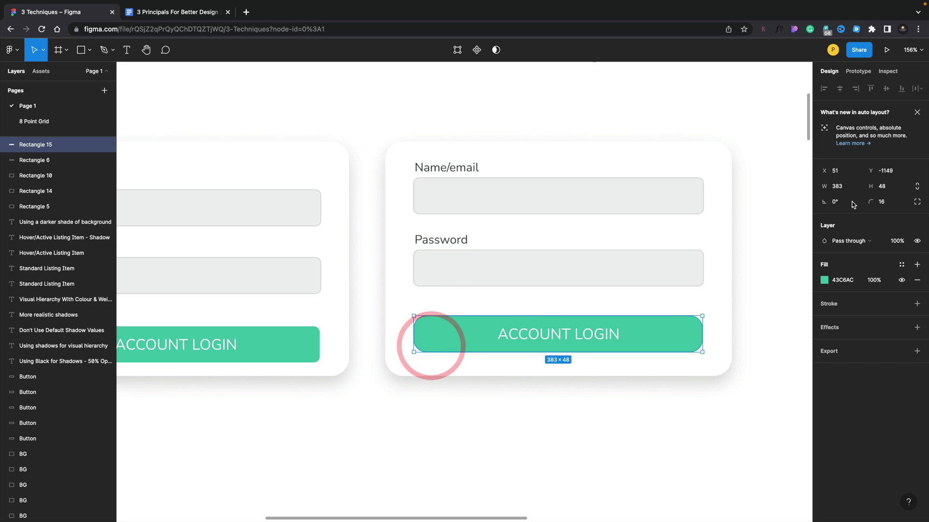
click(575, 437)
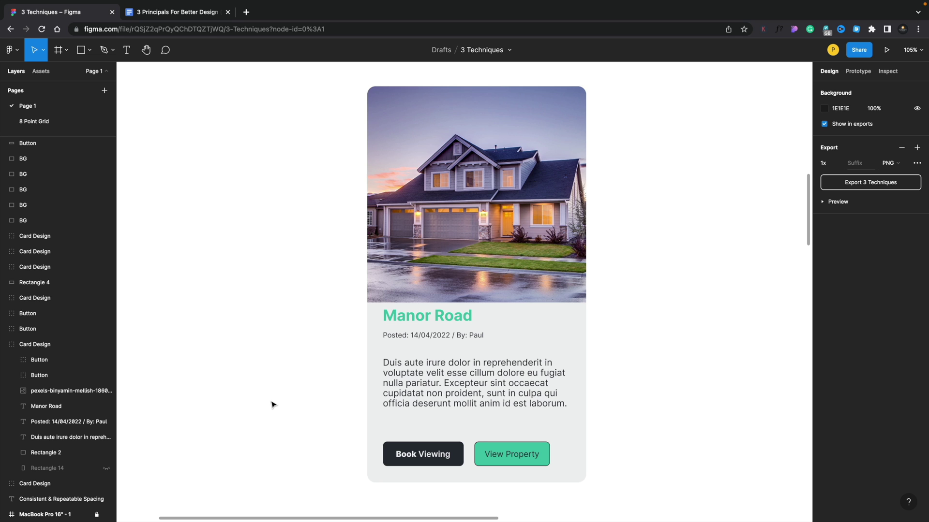
Duplicate the Manor Road property card and place the copy beside the original
drag(345, 81, 630, 490)
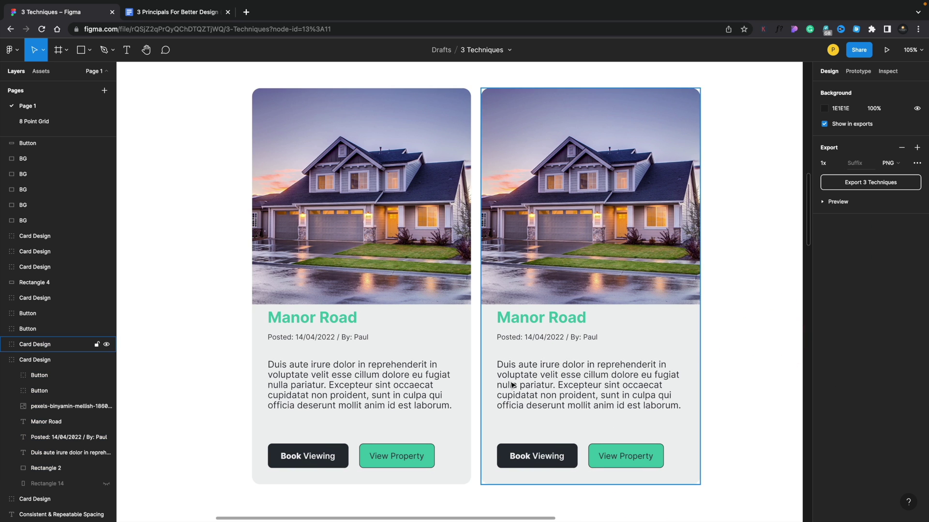
click(204, 357)
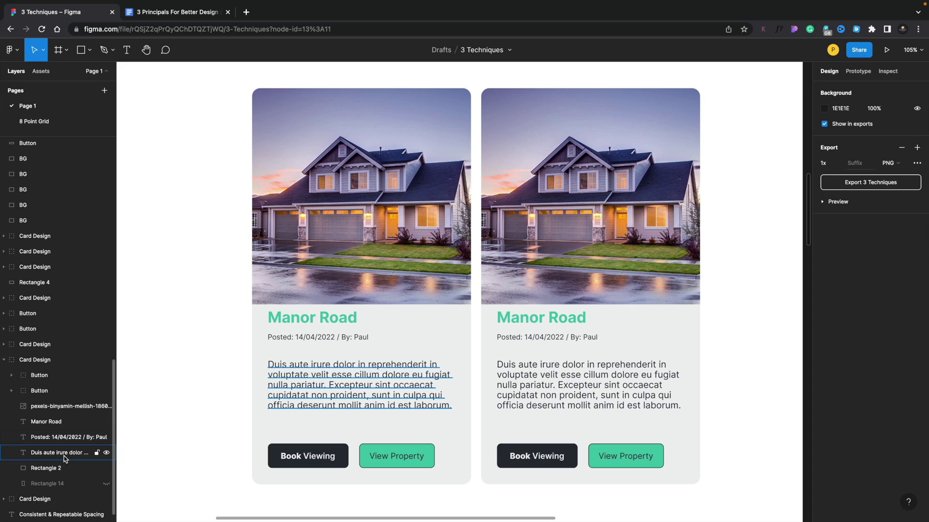
Show the 8 px row layout grid of the MacBook Pro 16" - 1 frame
scroll(64, 456, down, 1)
click(71, 515)
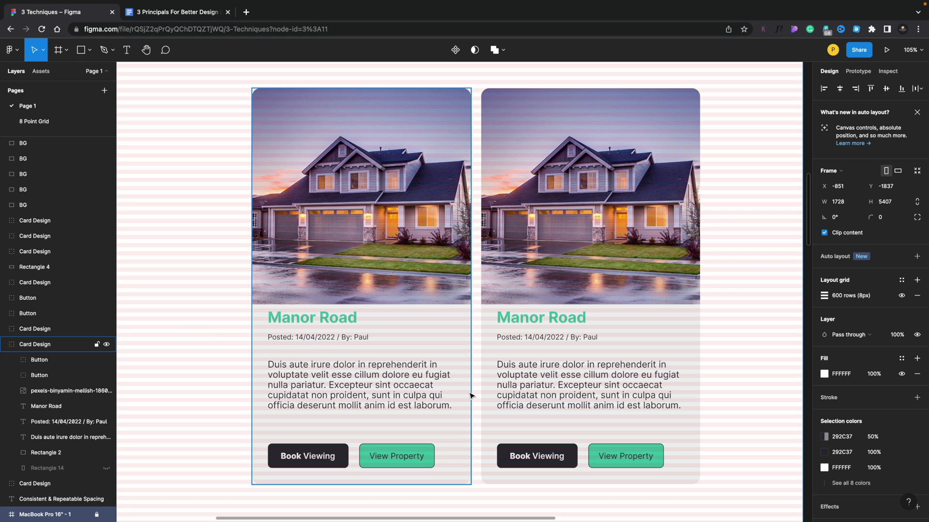
Move the Manor Road heading of the second property card down 20 px to Y -30
scroll(395, 389, up, 5)
scroll(395, 388, right, 2)
scroll(395, 388, up, 4)
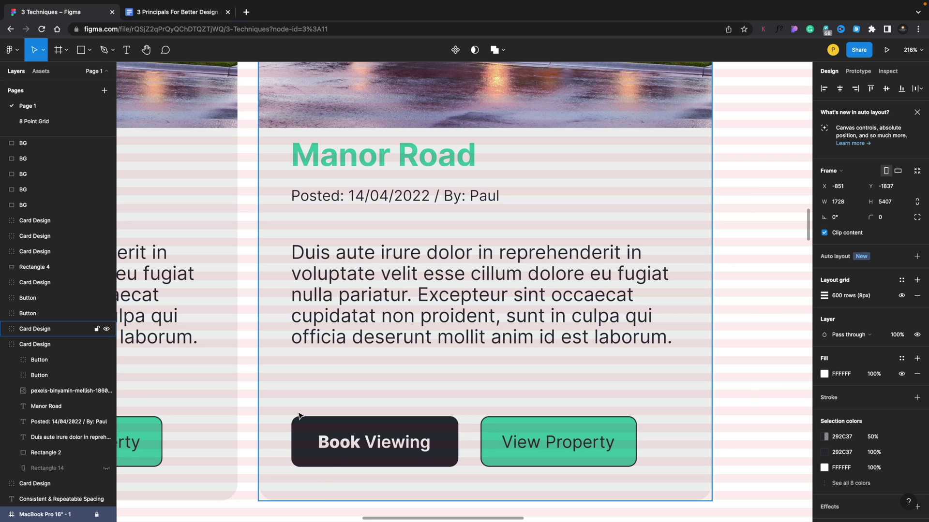
click(328, 165)
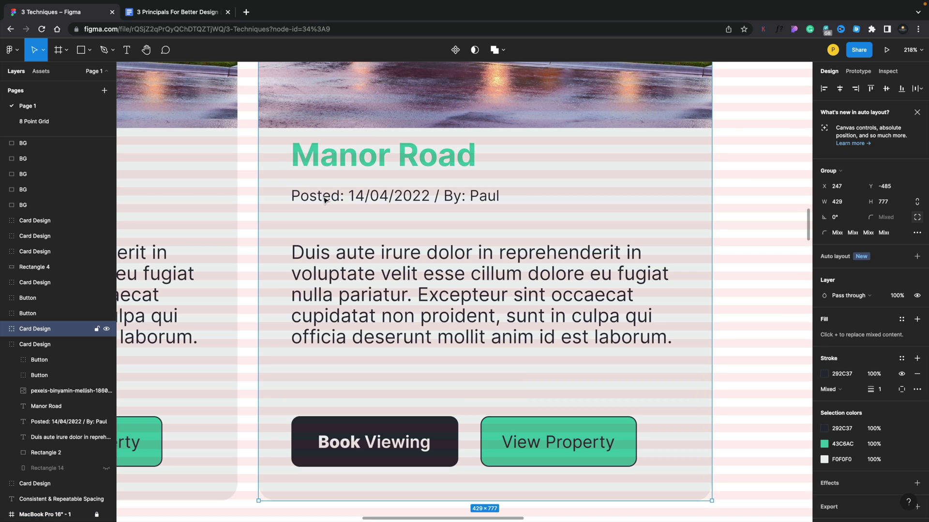
click(371, 197)
click(348, 162)
click(342, 161)
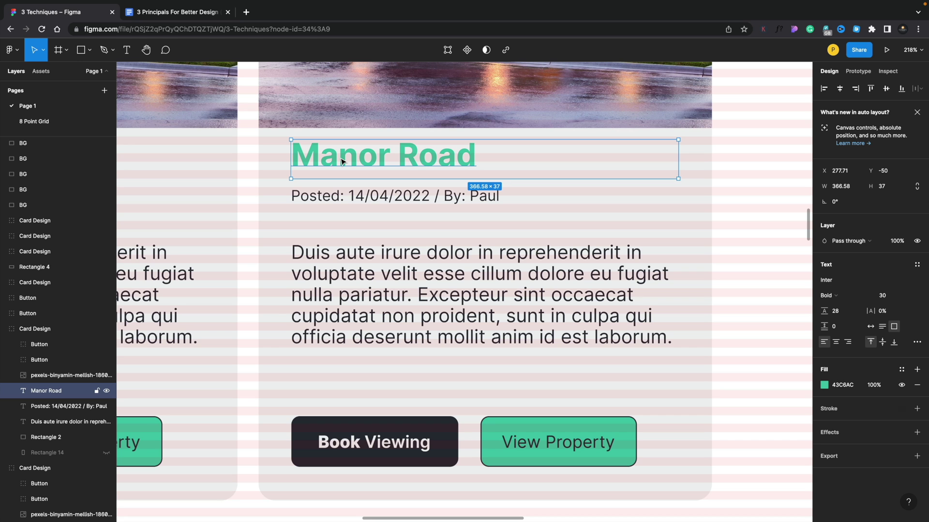
key(shift+Down)
key(shift+Down)
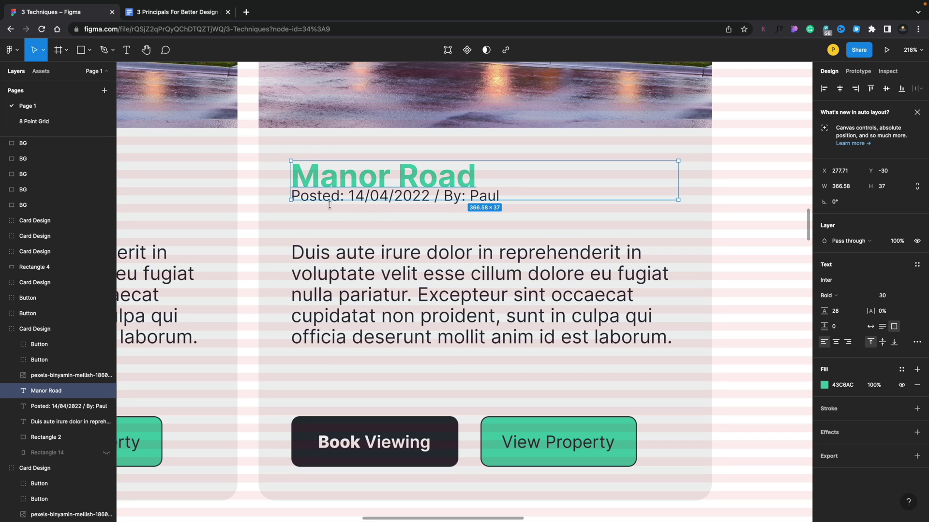
Move the second card's posted-date line down to Y -8, just beneath the heading
click(236, 209)
click(331, 198)
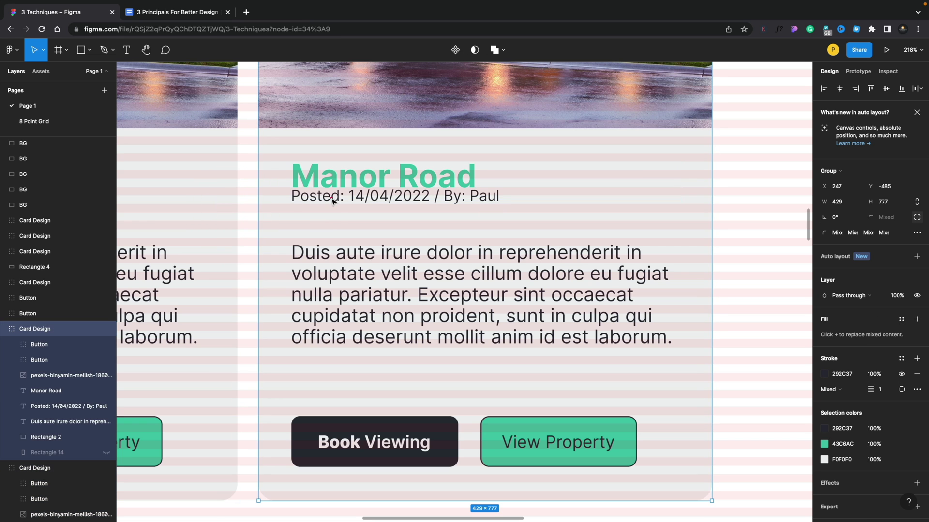
double_click(330, 198)
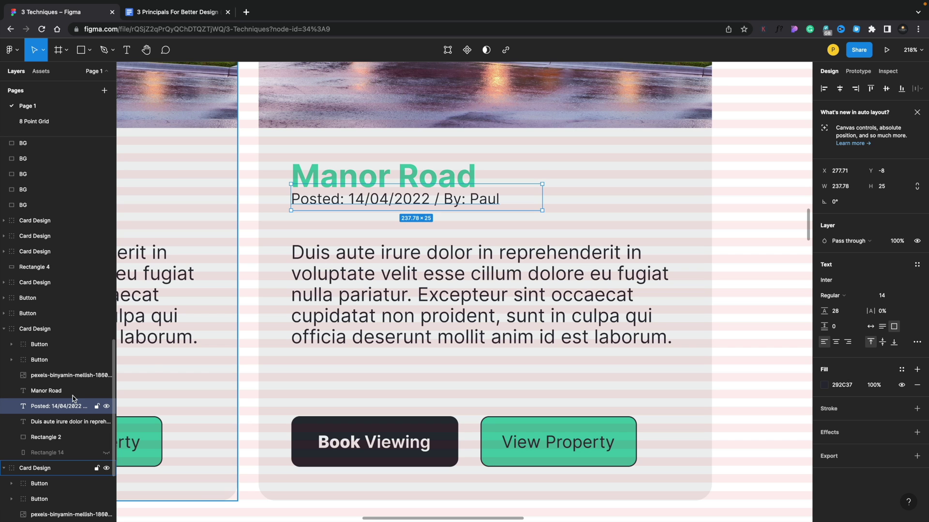
shift+click(318, 178)
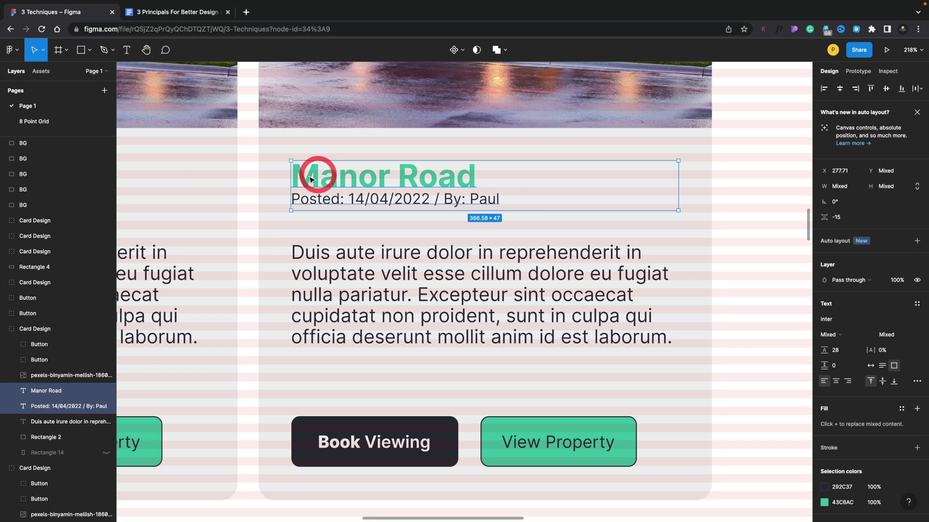
click(250, 209)
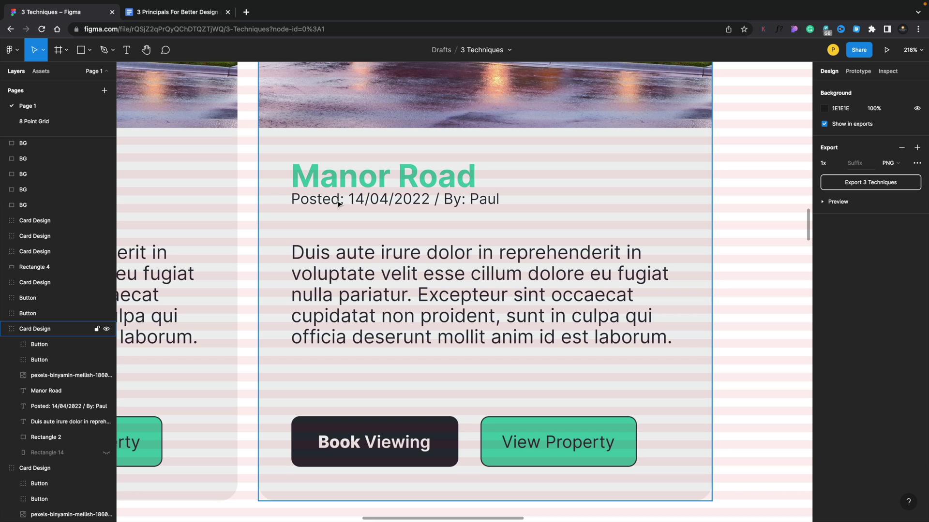
Select the second card's description paragraph, and show the 8 px row grid of the MacBook Pro 16" - 1 frame again
click(398, 294)
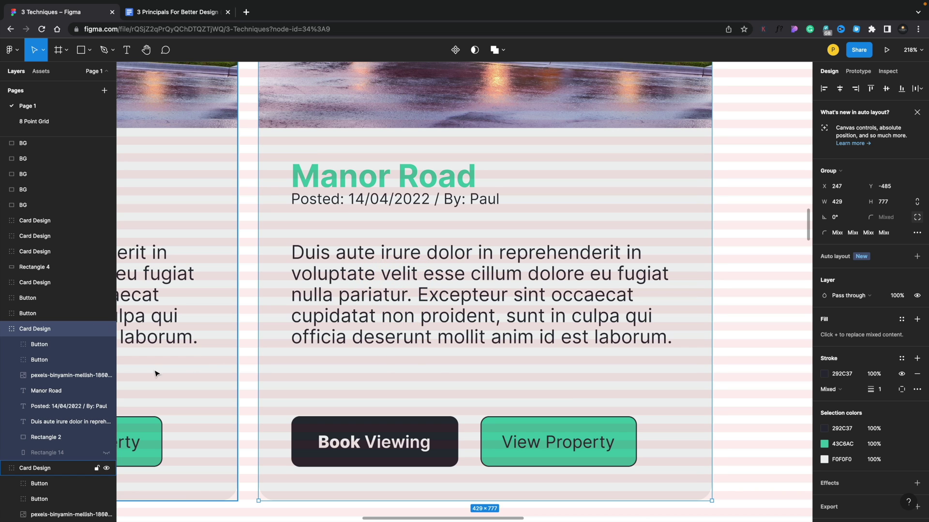
click(44, 423)
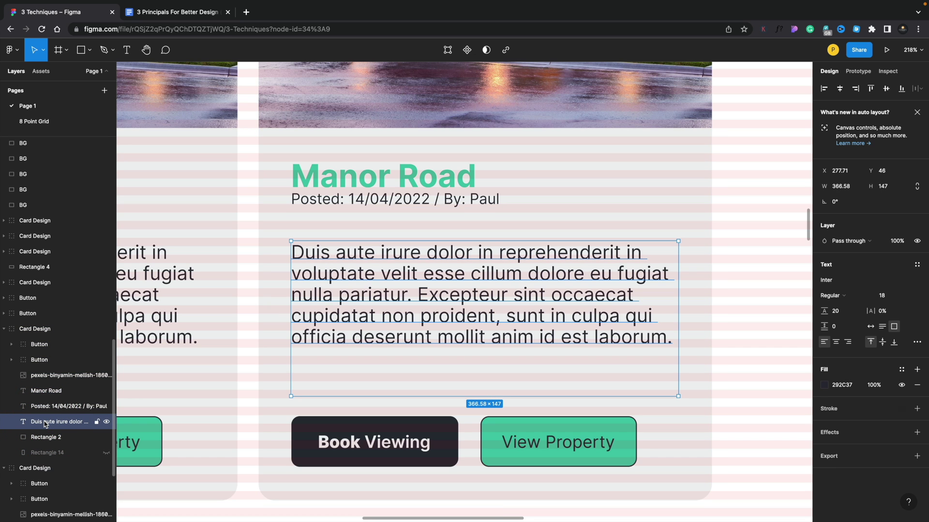
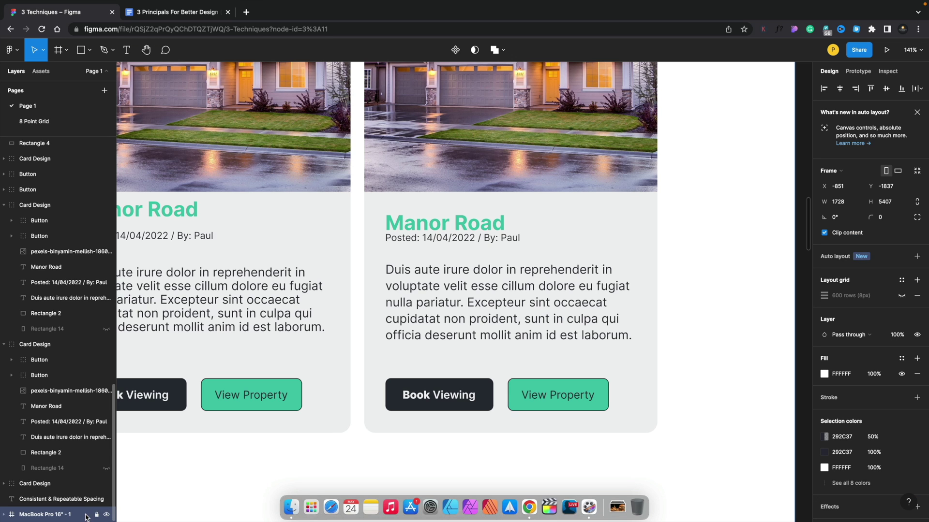
click(902, 295)
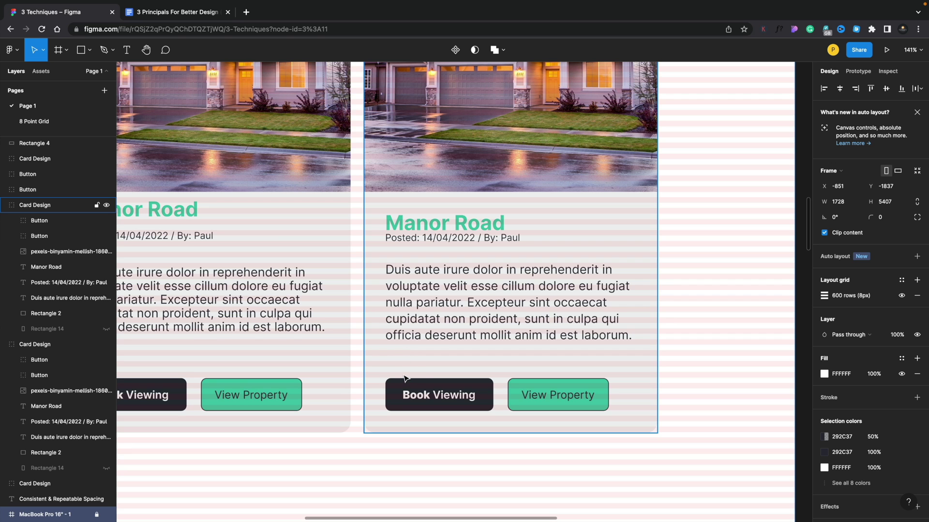
Try to move the second card's Book Viewing and View Property buttons up to Y 187
click(471, 384)
click(39, 359)
shift+click(48, 375)
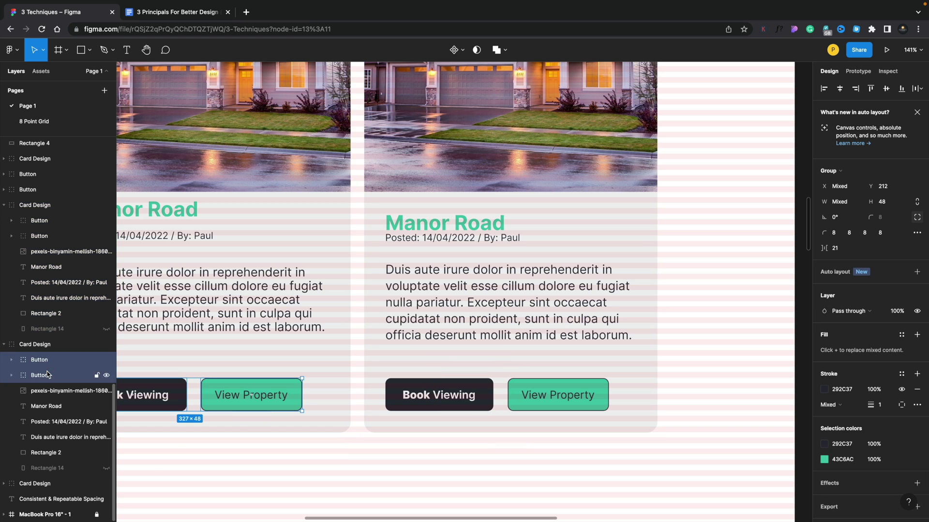
click(448, 386)
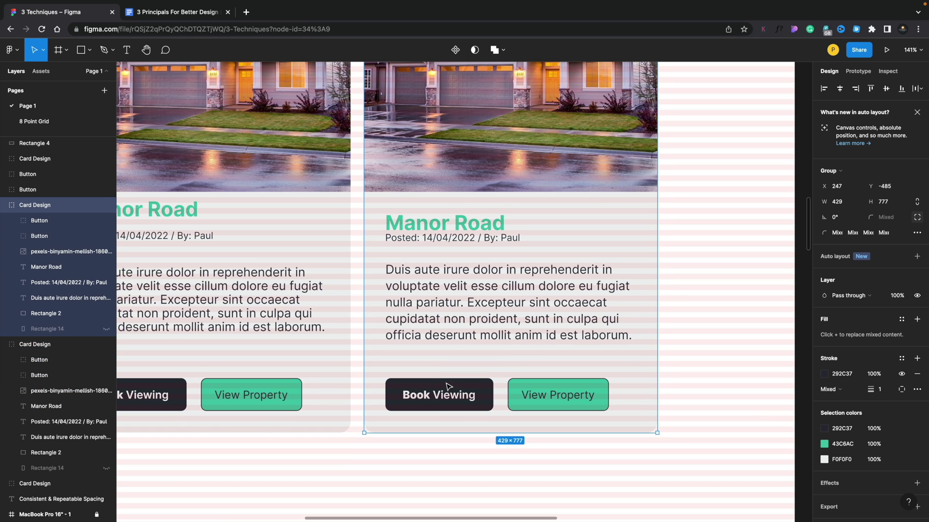
click(448, 386)
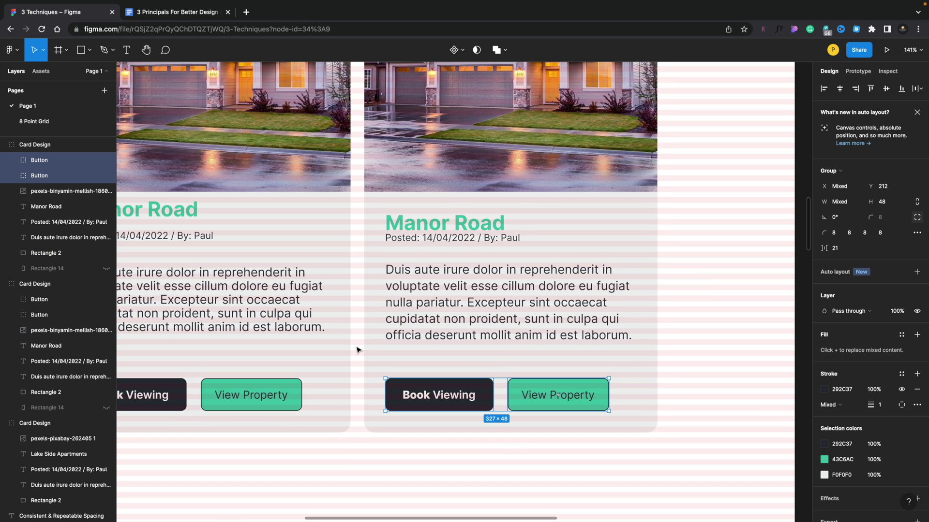
drag(452, 390, 409, 352)
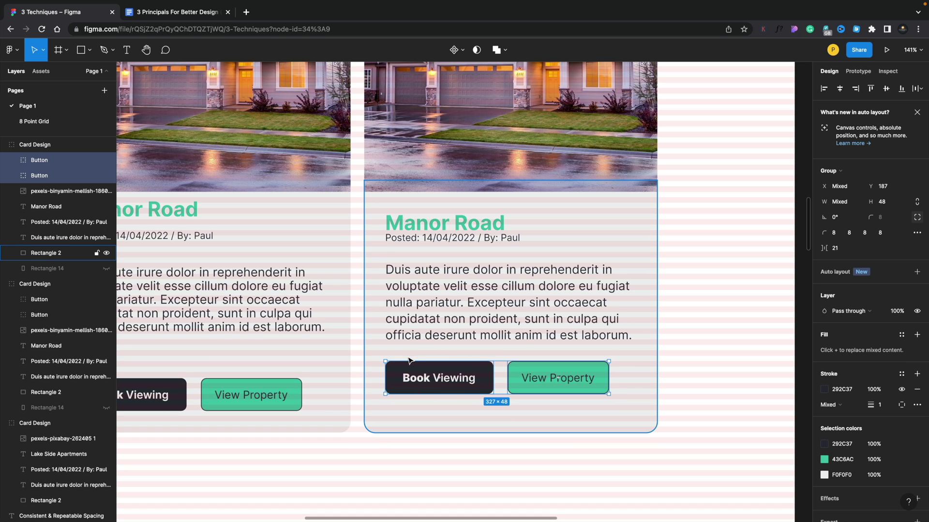
click(406, 428)
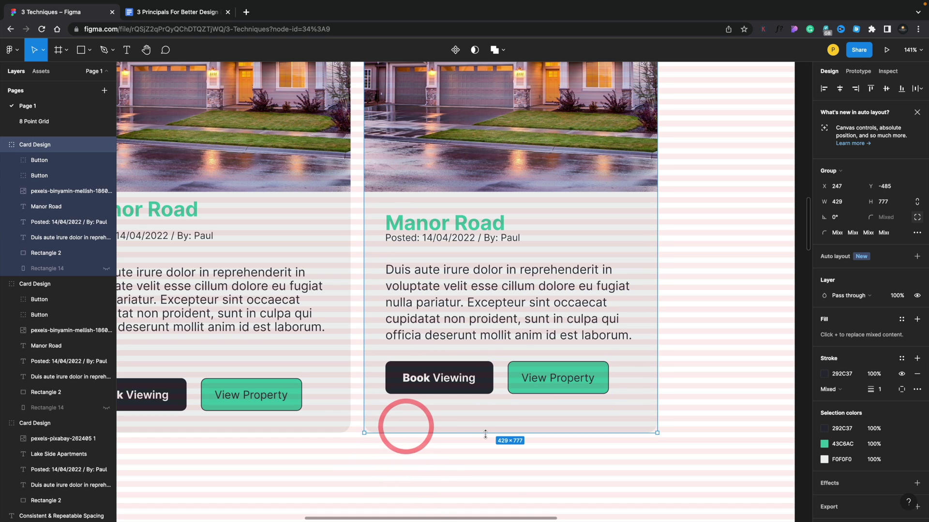
click(466, 507)
double_click(485, 417)
click(466, 449)
scroll(23, 496, down, 1)
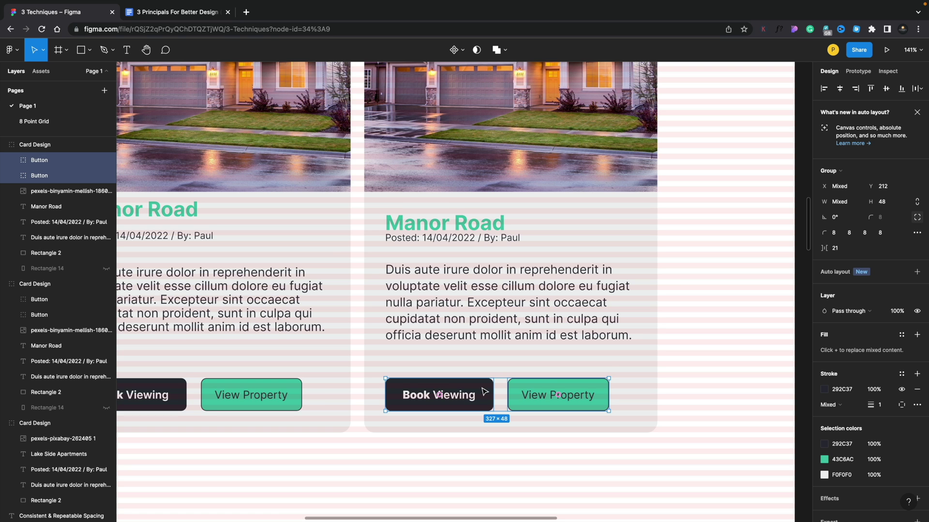
Move the second card's two buttons up closer to the paragraph and shorten the grey background, making the card 760 high
drag(483, 392, 482, 380)
click(423, 429)
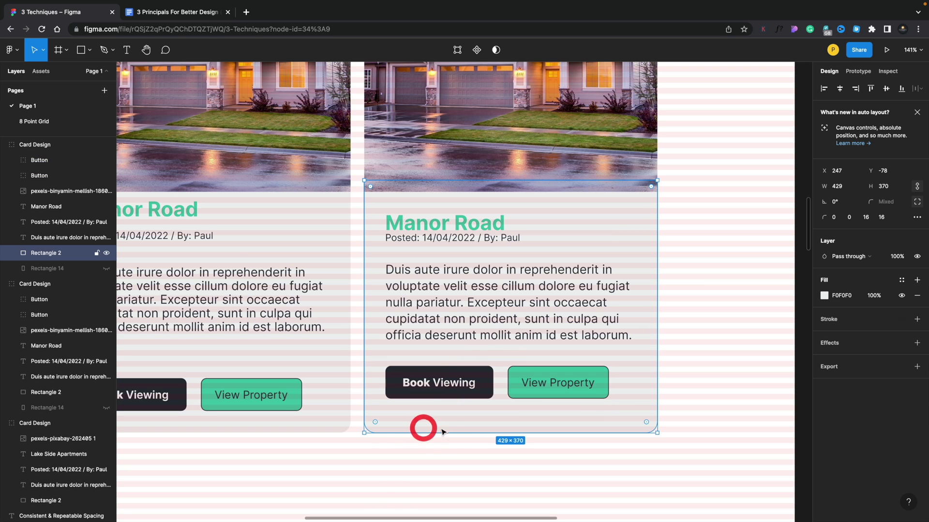
double_click(489, 427)
key(Escape)
key(Escape)
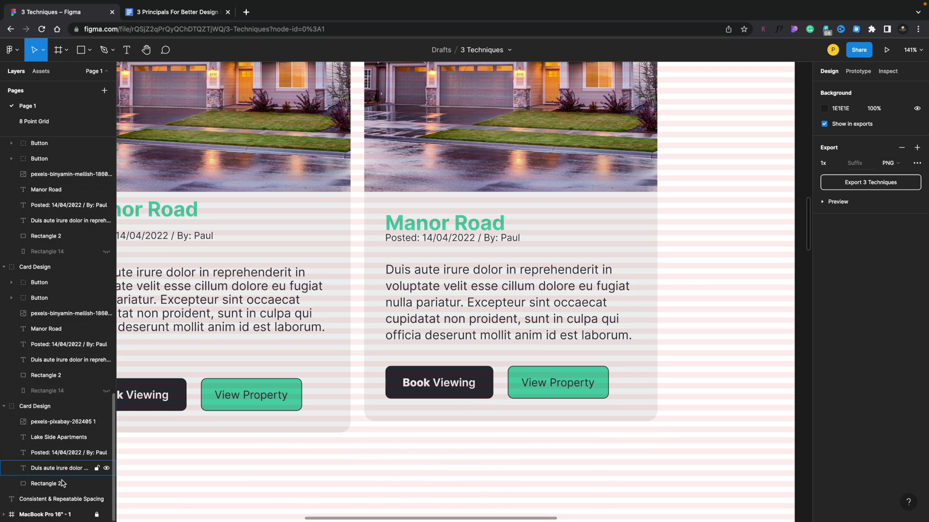
Left-align the second card's heading, posted-date line, description paragraph and Book Viewing button with one another
scroll(728, 376, down, 3)
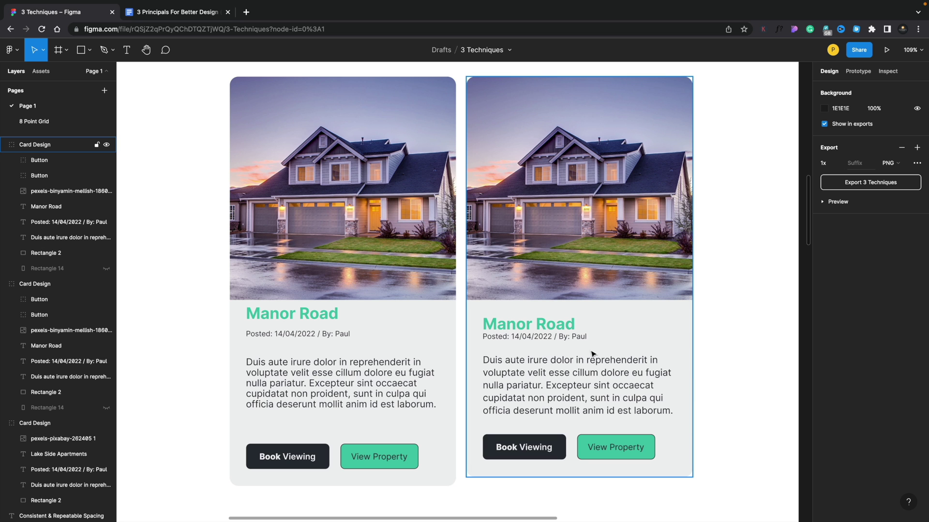
click(537, 323)
click(536, 323)
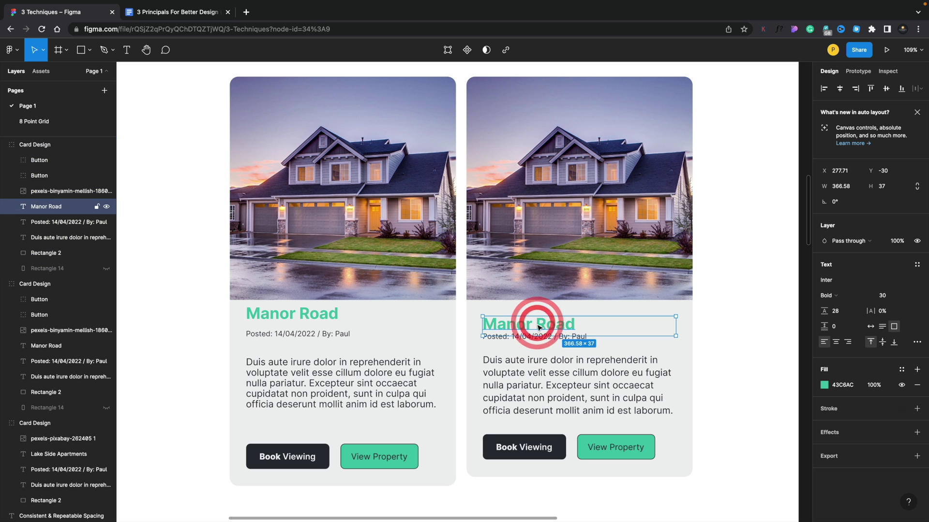
shift+click(524, 337)
shift+click(520, 380)
shift+click(514, 447)
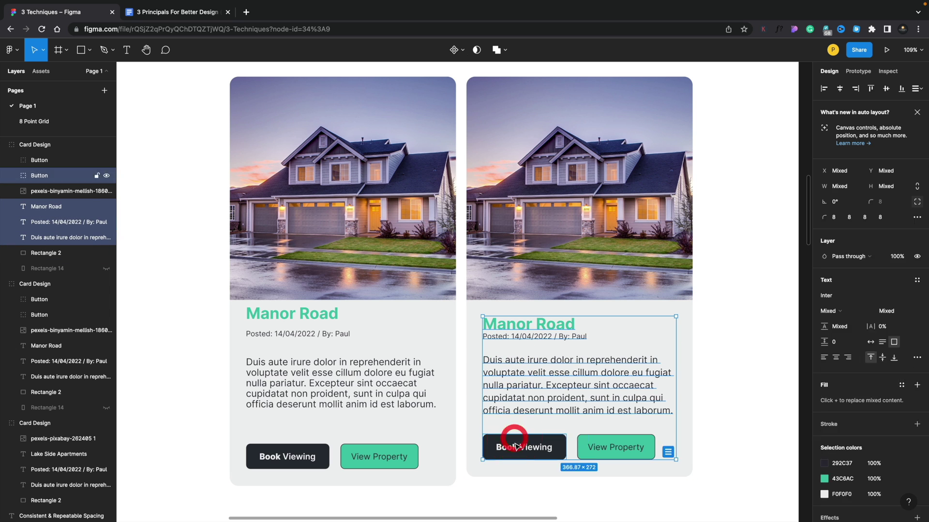
click(825, 89)
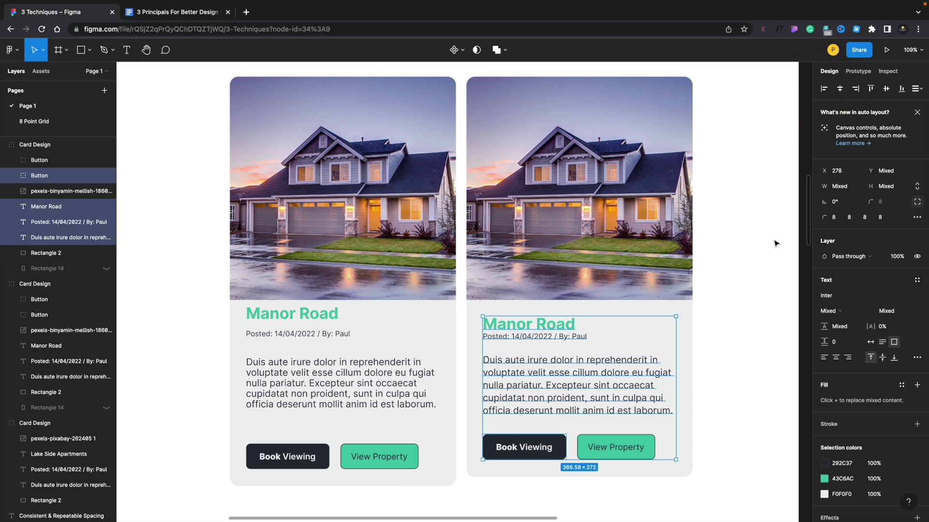
click(727, 275)
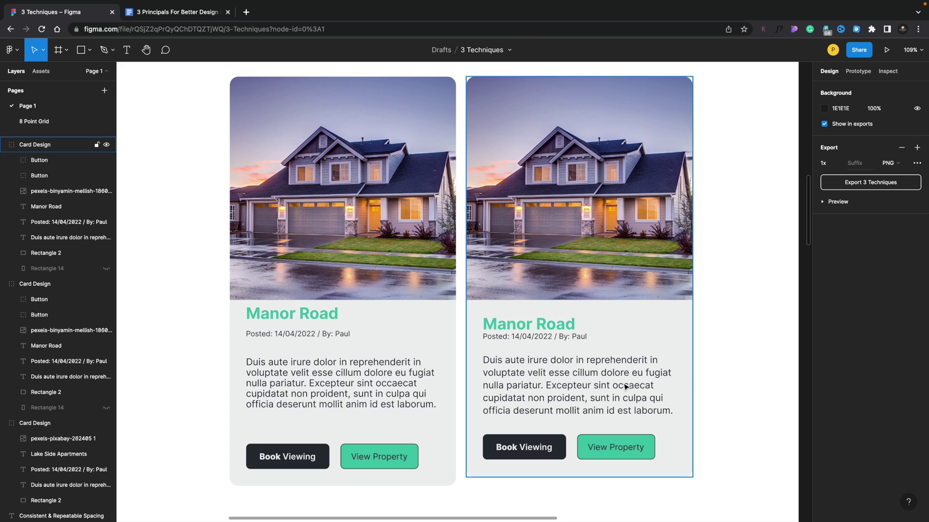
Change the second card's Manor Road heading fill to the dark document color 292C37
scroll(625, 387, right, 5)
scroll(625, 387, down, 2)
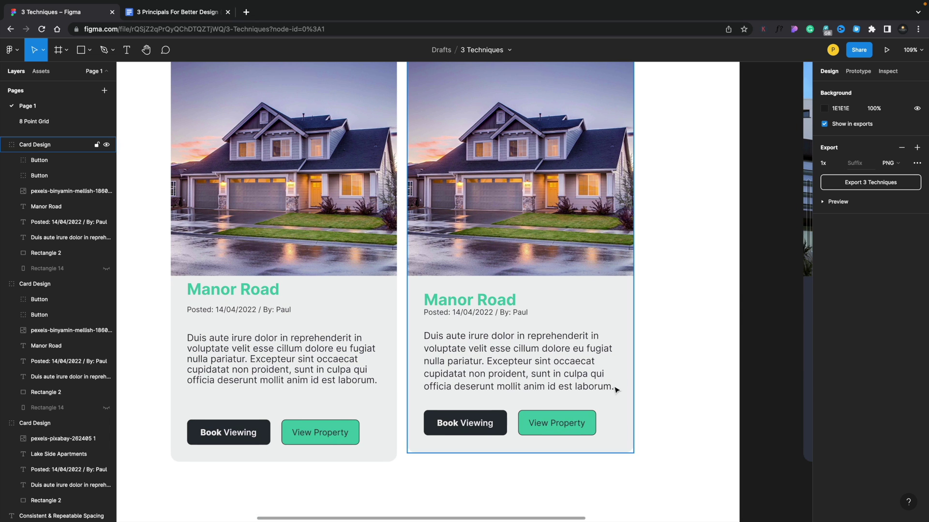
click(486, 300)
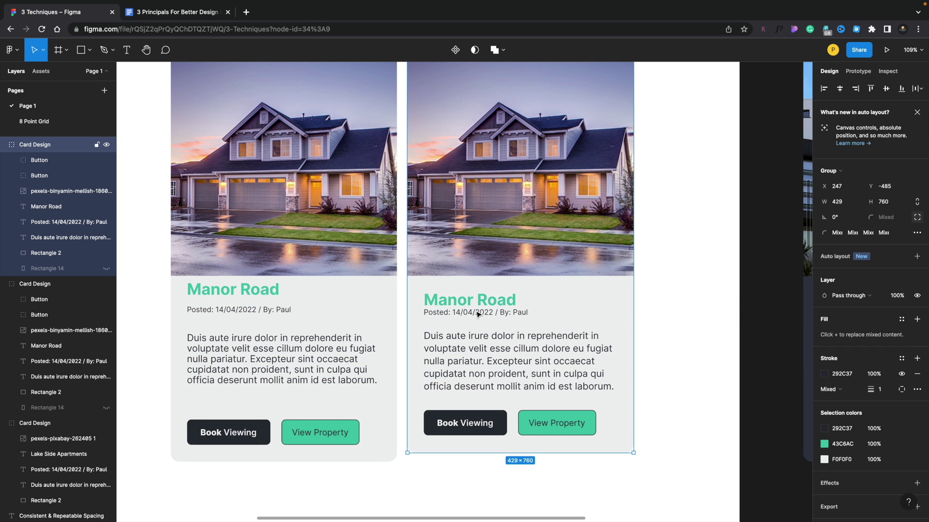
double_click(443, 301)
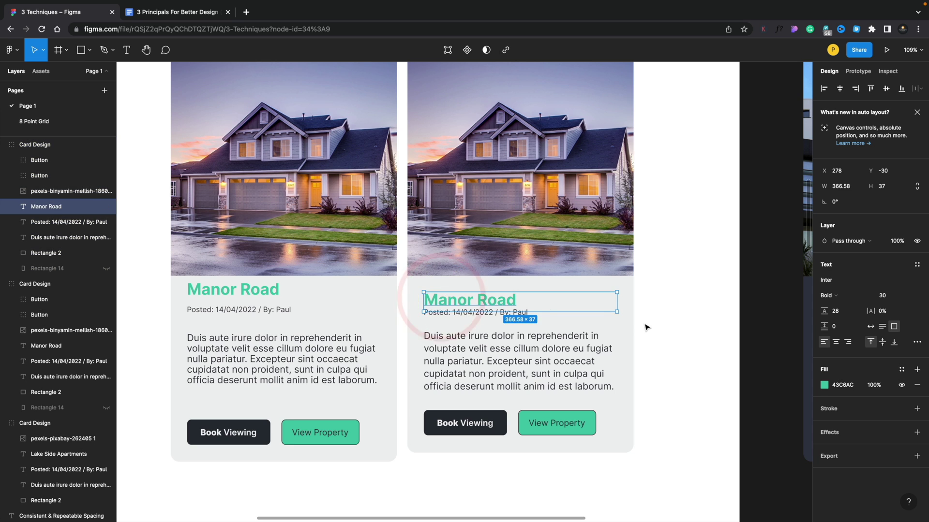
click(823, 386)
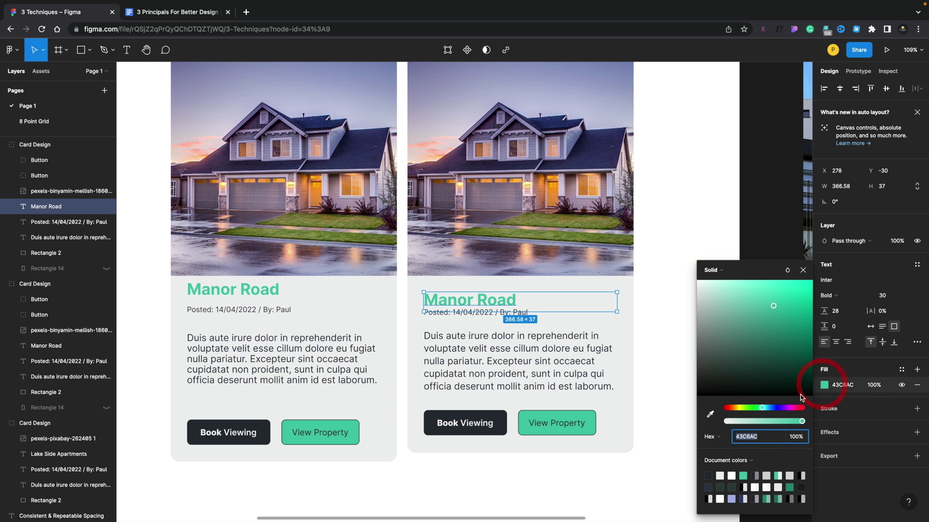
click(710, 476)
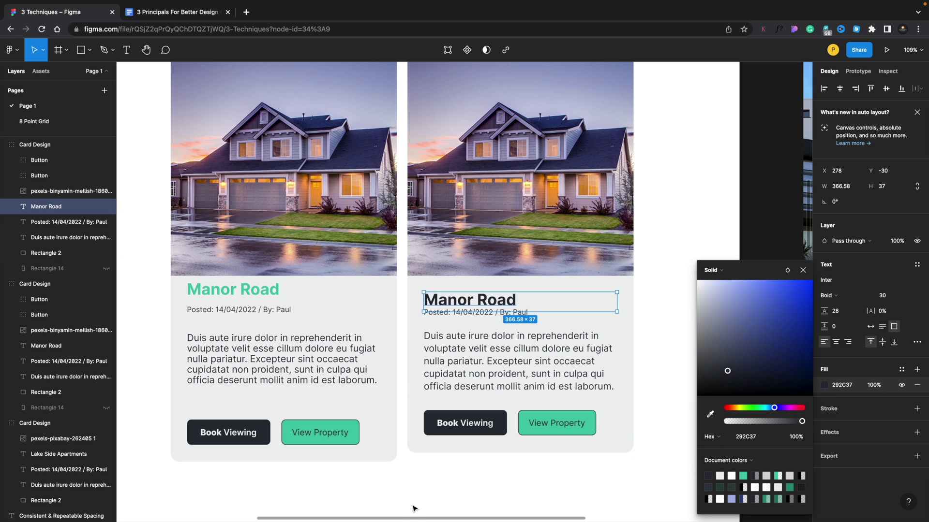
click(421, 486)
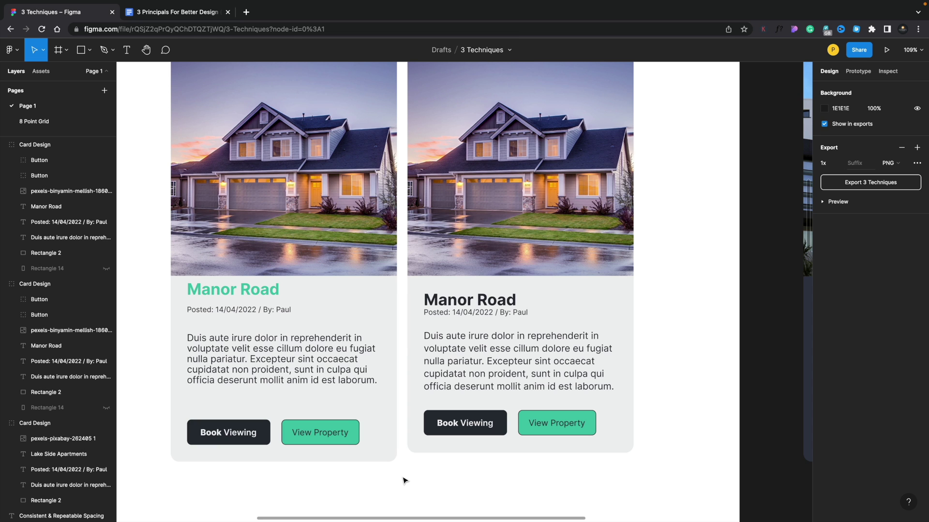
Set the fill opacity of the second card's posted-date line to 50%
click(431, 315)
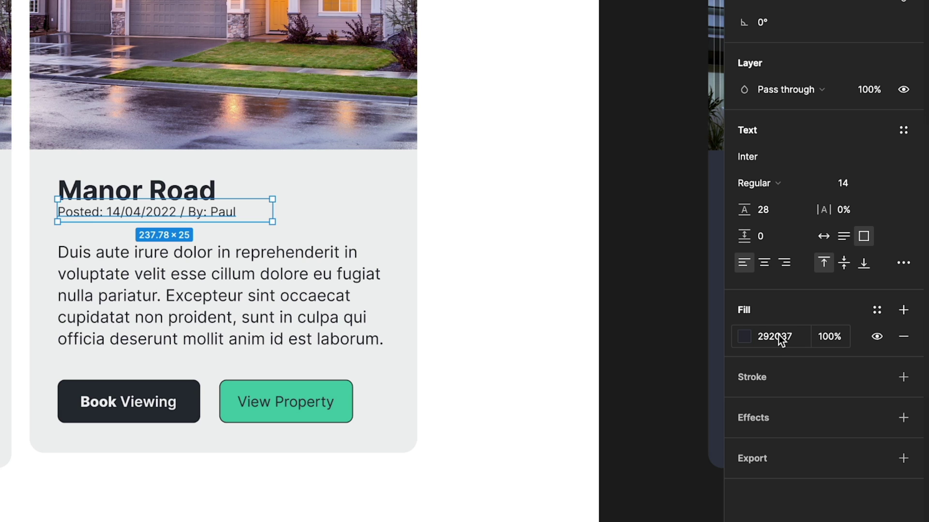
click(827, 337)
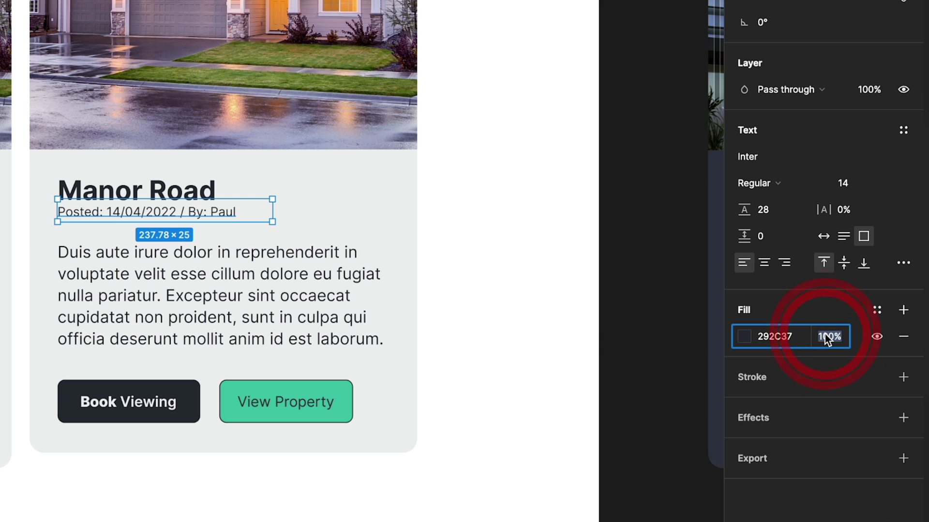
text(50)
key(Return)
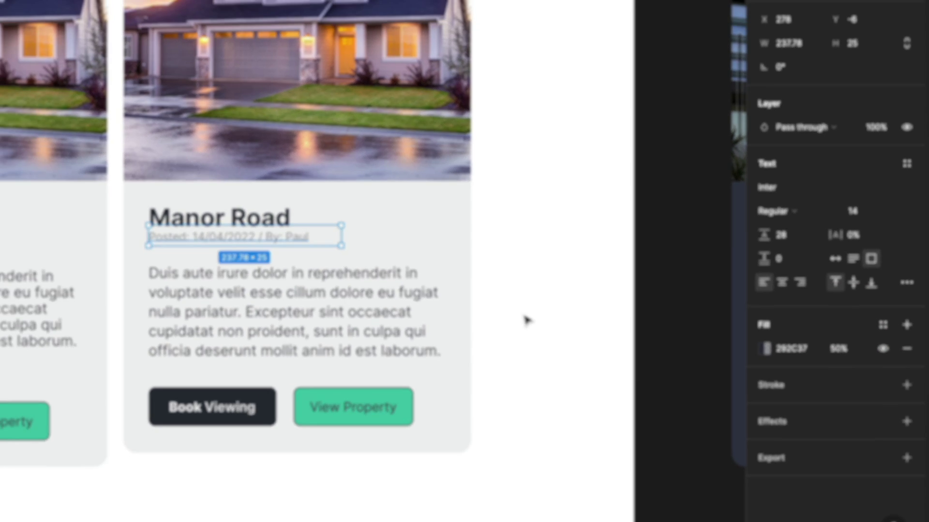
click(475, 299)
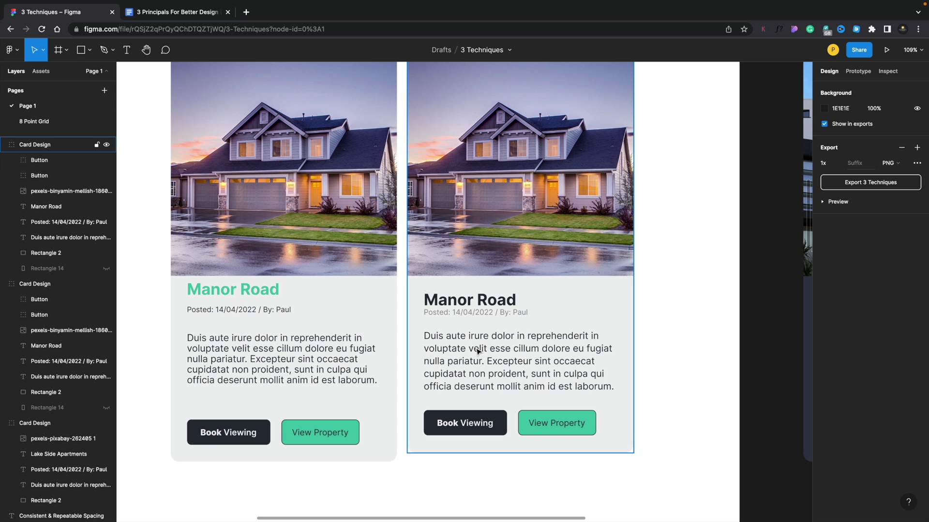
Set the fill opacity of the second card's description paragraph to 80%
click(477, 351)
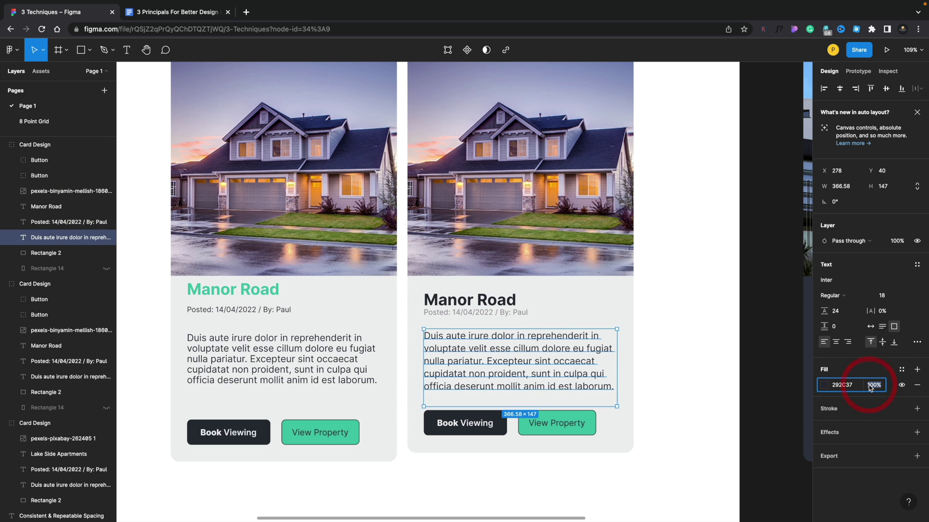
key(Escape)
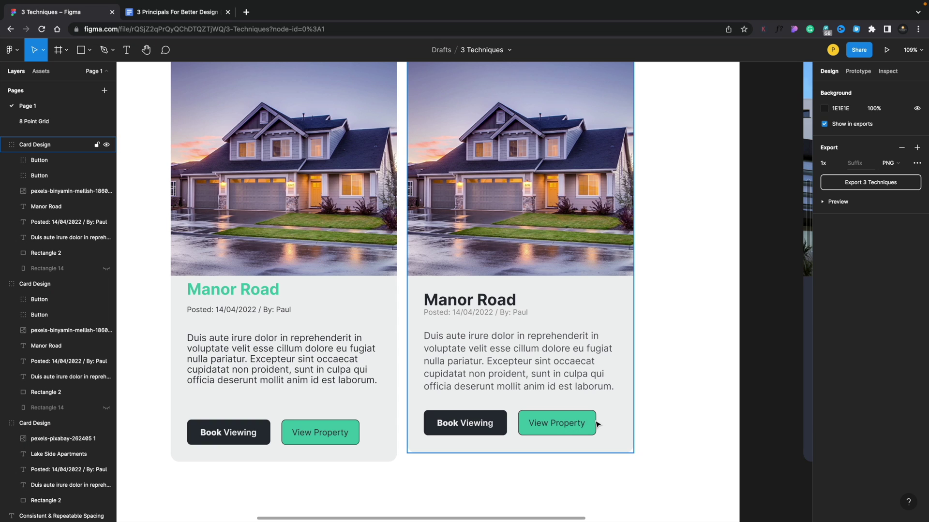
Reduce the green 43C6AC fill of the second card's View Property button to 0% opacity, leaving only its outline and label
click(585, 416)
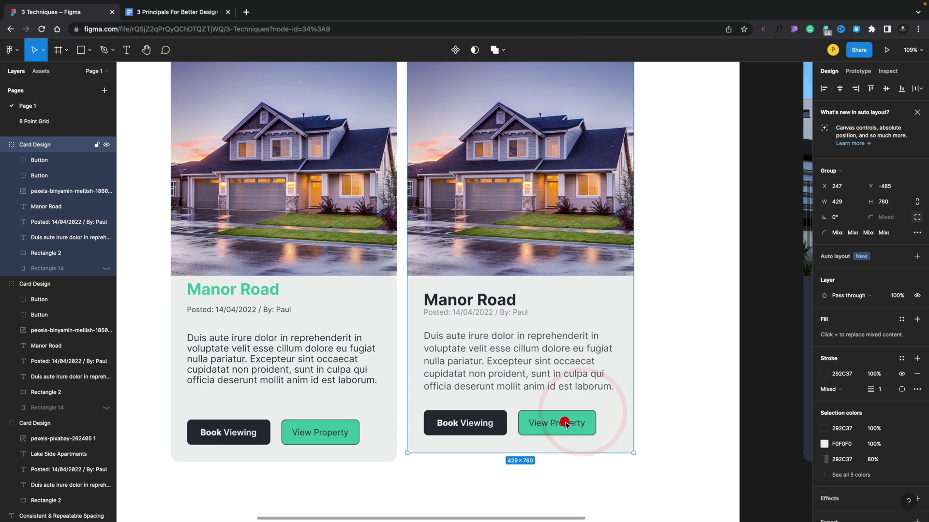
click(567, 420)
click(824, 444)
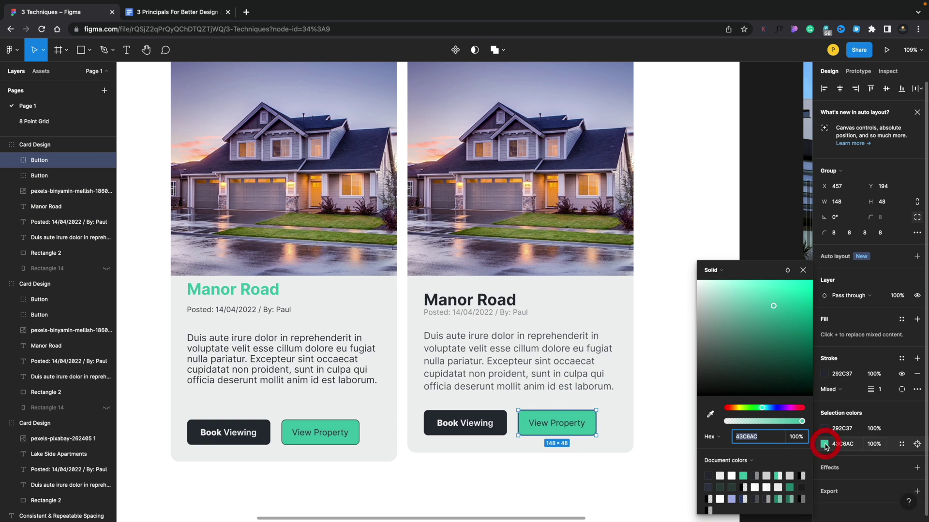
drag(803, 422, 720, 428)
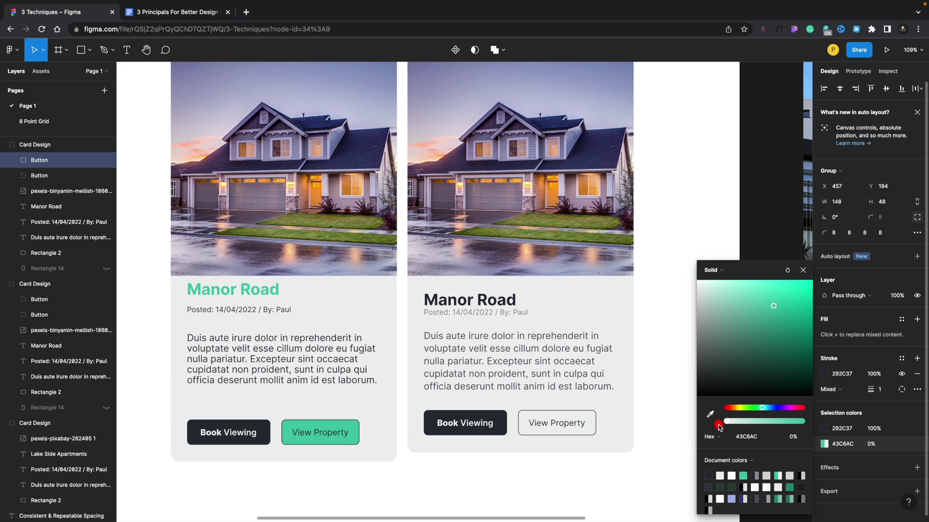
click(537, 488)
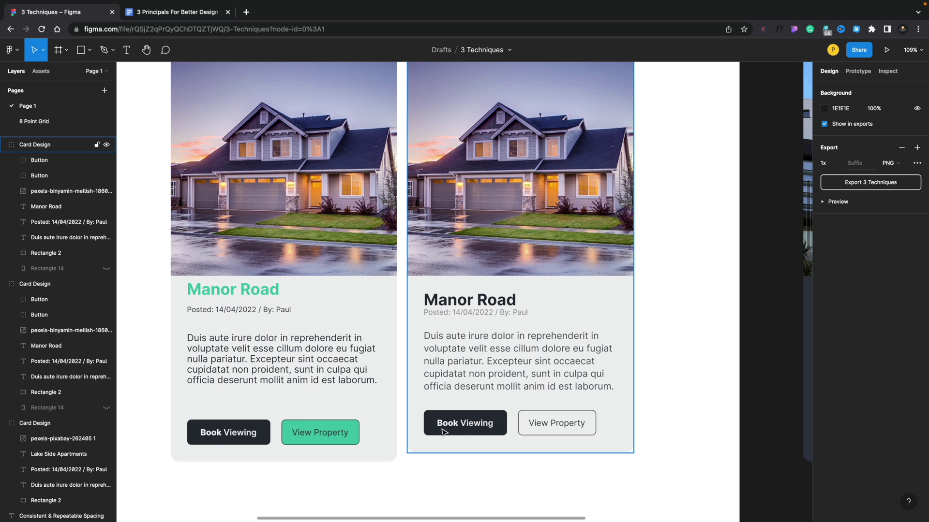
Recolor the second card's Book Viewing button with the green document color 43C6AC as background and the dark document color for its label
double_click(477, 417)
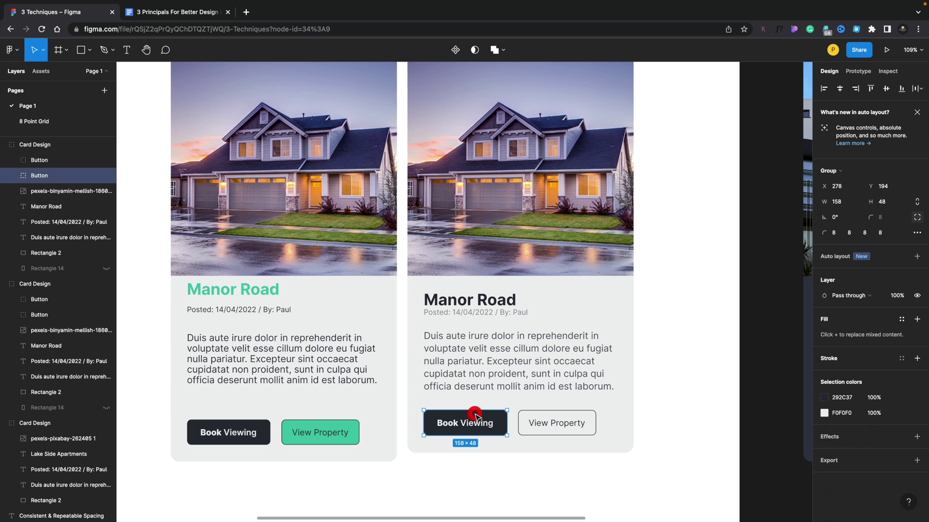
click(824, 398)
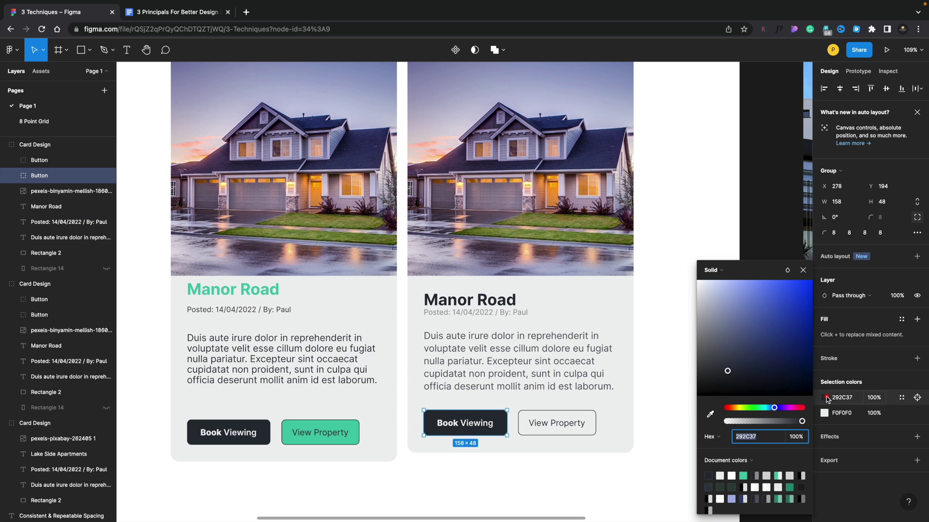
click(743, 476)
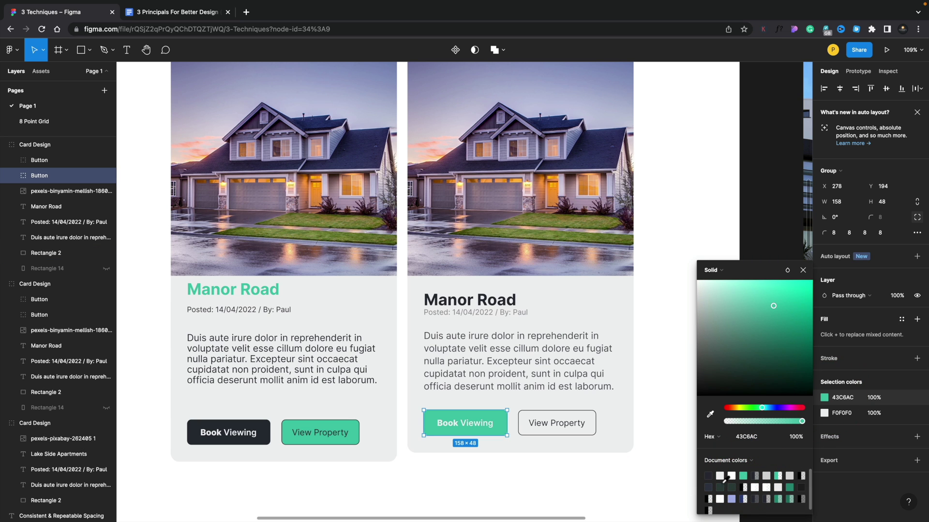
click(826, 414)
click(825, 414)
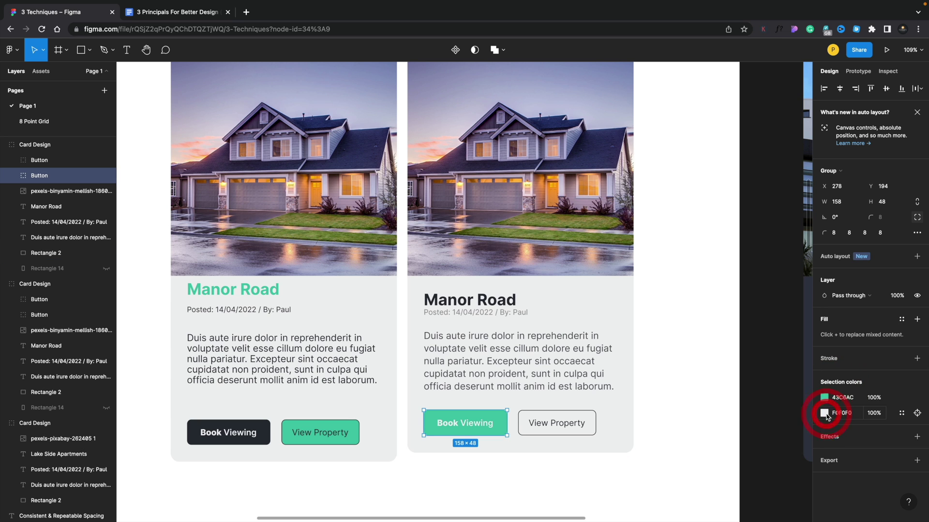
click(825, 414)
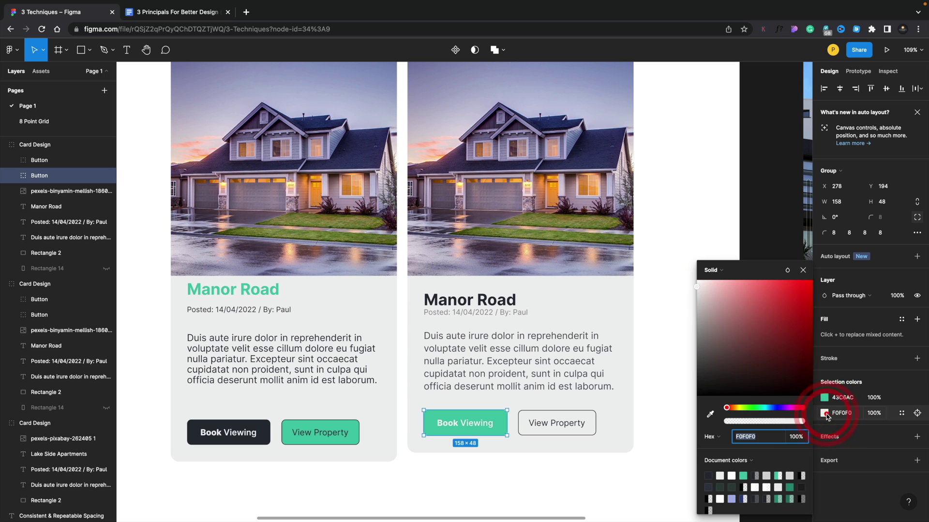
click(708, 476)
click(492, 485)
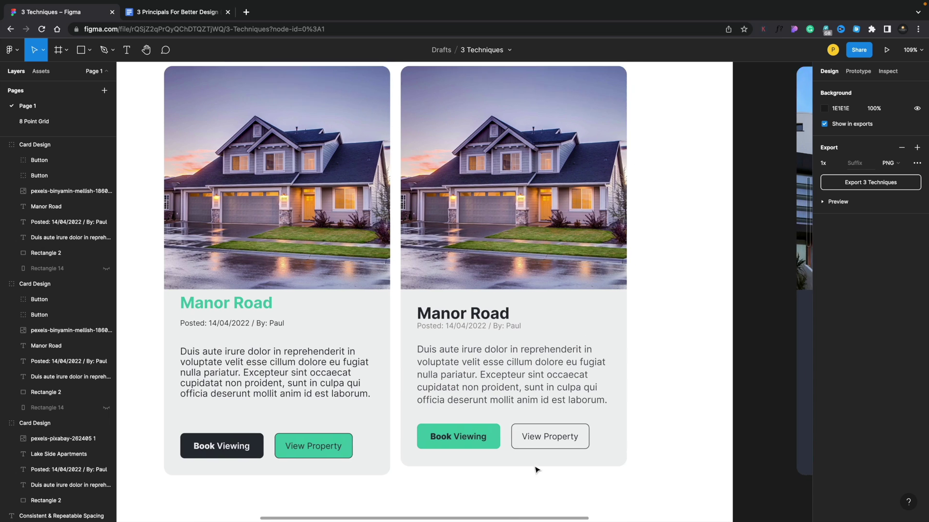
scroll(536, 470, up, 2)
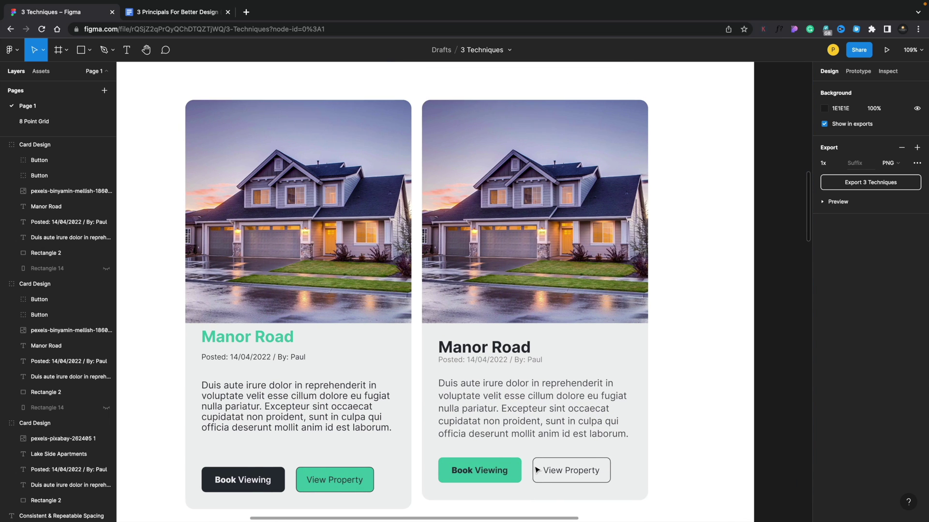